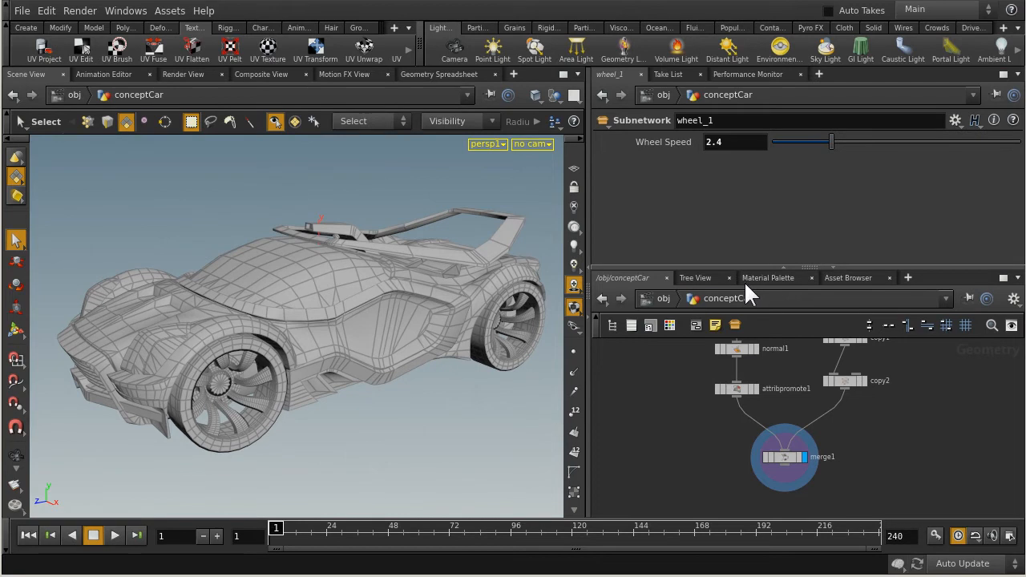
# Show the Material Palette and enlarge its pane in both height and width.
pyautogui.click(768, 275)
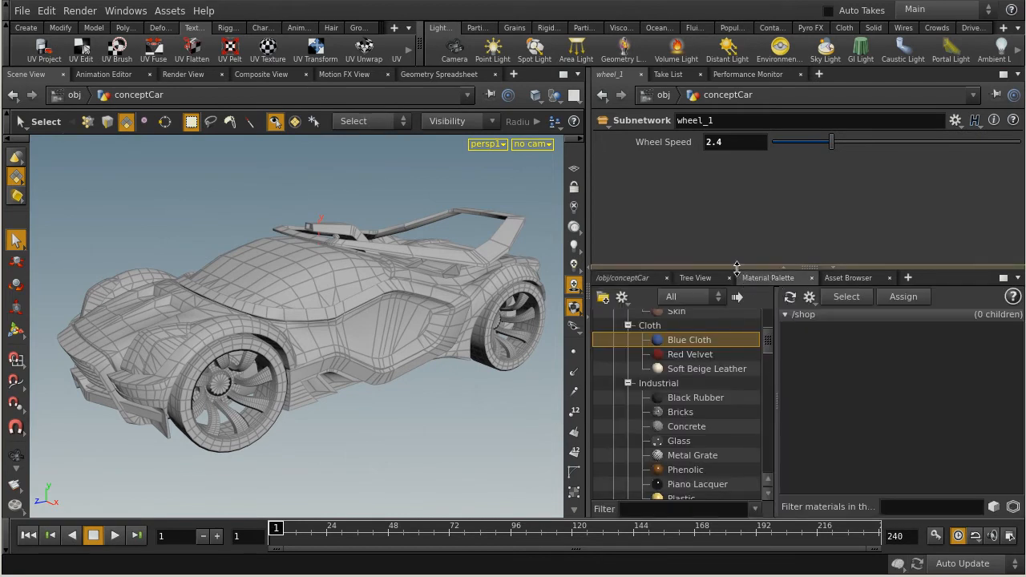
pyautogui.moveTo(735, 268); pyautogui.dragTo(696, 213)
pyautogui.moveTo(592, 178); pyautogui.dragTo(499, 178)
# Browse the material gallery and assign Black Rubber from the Industrial category to the car.
pyautogui.moveTo(706, 300)
pyautogui.mouseDown()
pyautogui.moveTo(731, 296)
pyautogui.moveTo(707, 303)
pyautogui.moveTo(712, 293)
pyautogui.mouseUp()
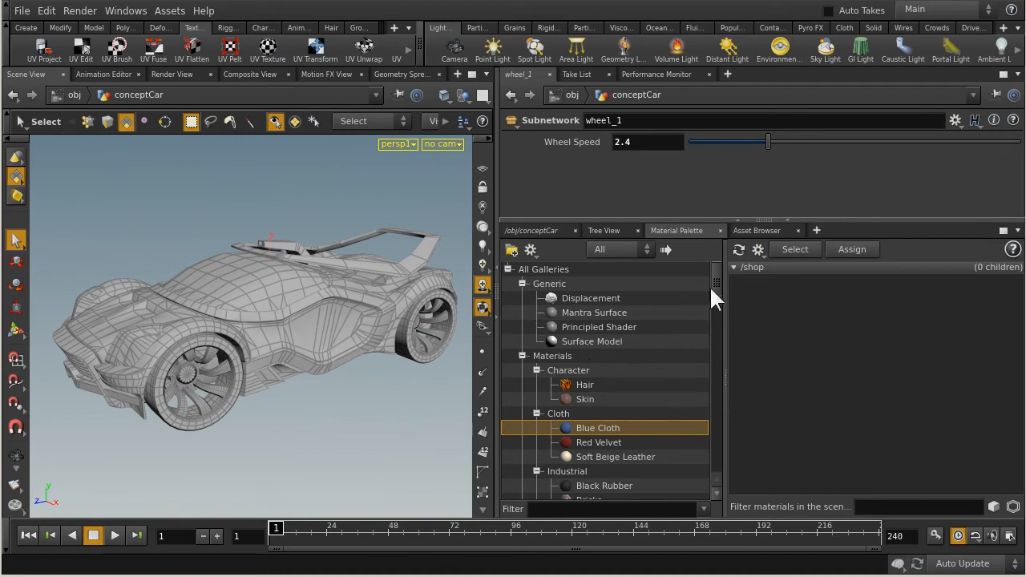
pyautogui.moveTo(718, 278); pyautogui.dragTo(712, 293)
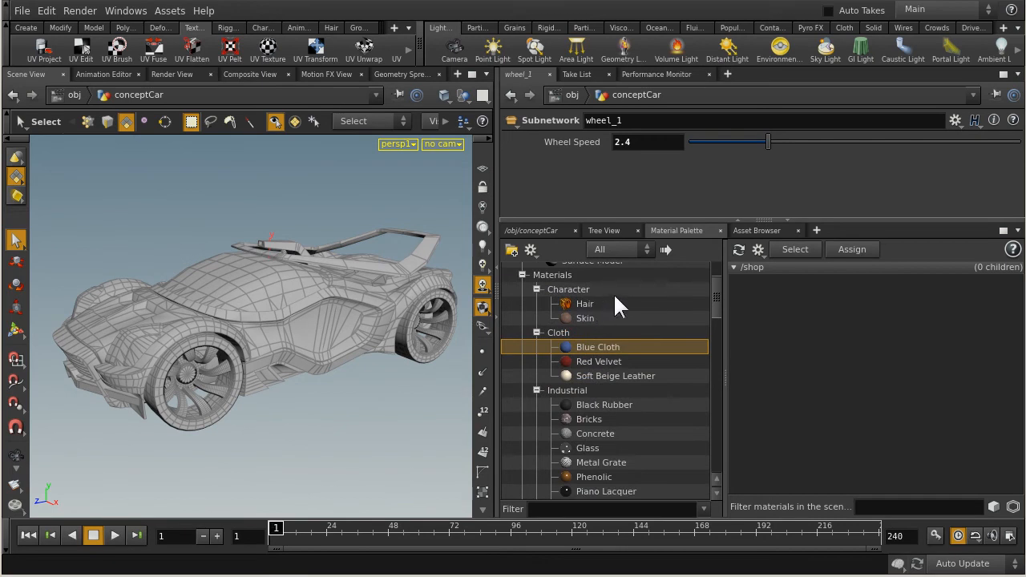
pyautogui.moveTo(598, 319)
pyautogui.moveTo(717, 294); pyautogui.dragTo(715, 328)
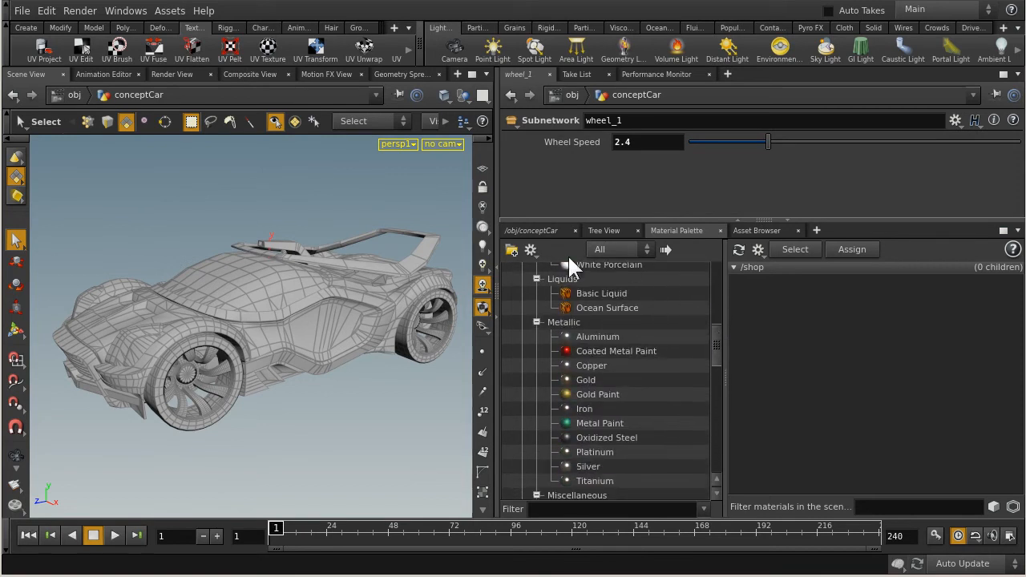
pyautogui.moveTo(717, 333)
pyautogui.mouseDown()
pyautogui.moveTo(720, 353)
pyautogui.moveTo(721, 332)
pyautogui.moveTo(700, 327)
pyautogui.mouseUp()
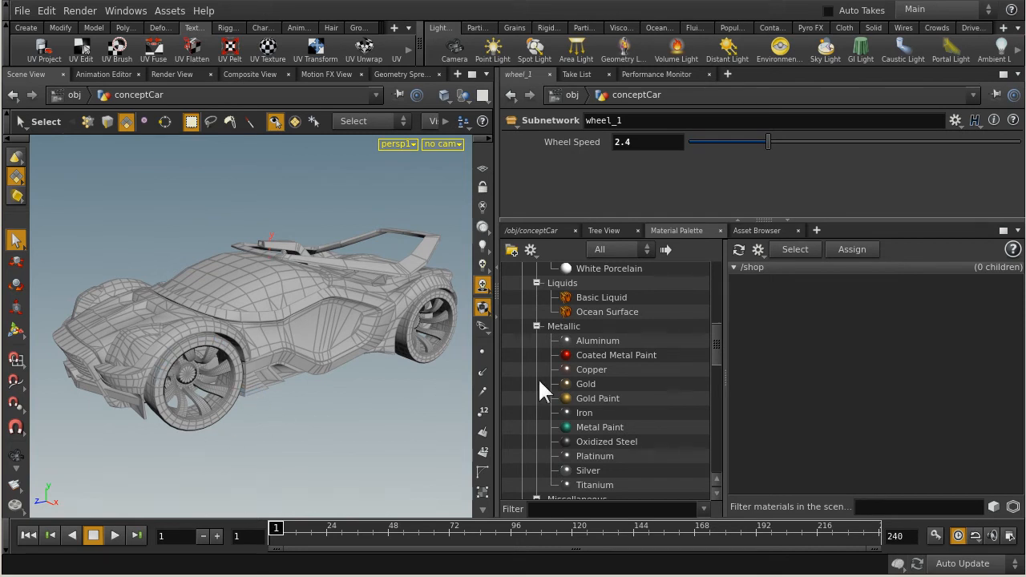
pyautogui.moveTo(714, 335); pyautogui.dragTo(716, 298)
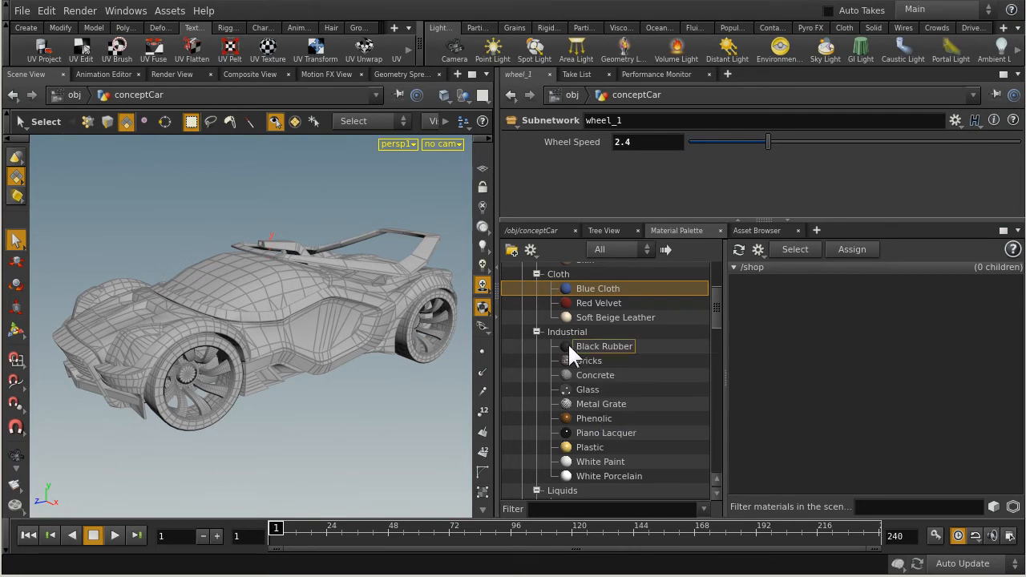
pyautogui.moveTo(566, 343); pyautogui.dragTo(204, 424)
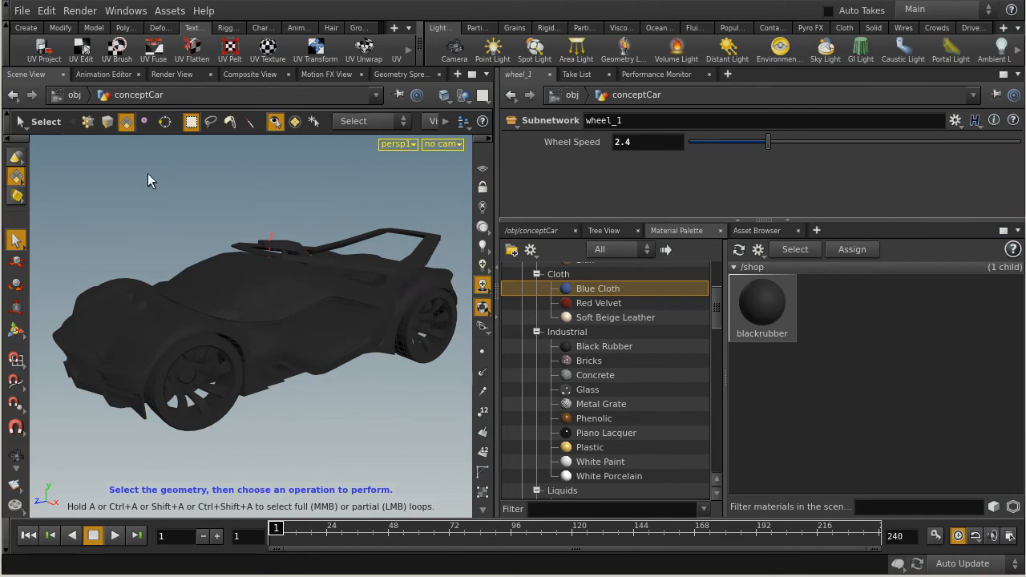
# Examine the Material parameter of the conceptCar object at the object level, then go back inside its geometry network.
pyautogui.click(531, 230)
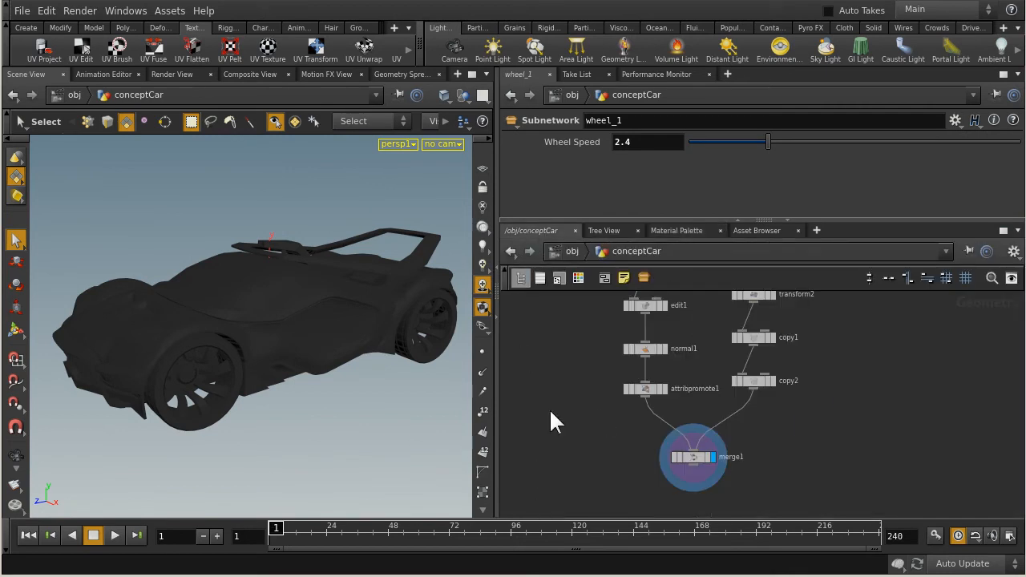
pyautogui.click(566, 255)
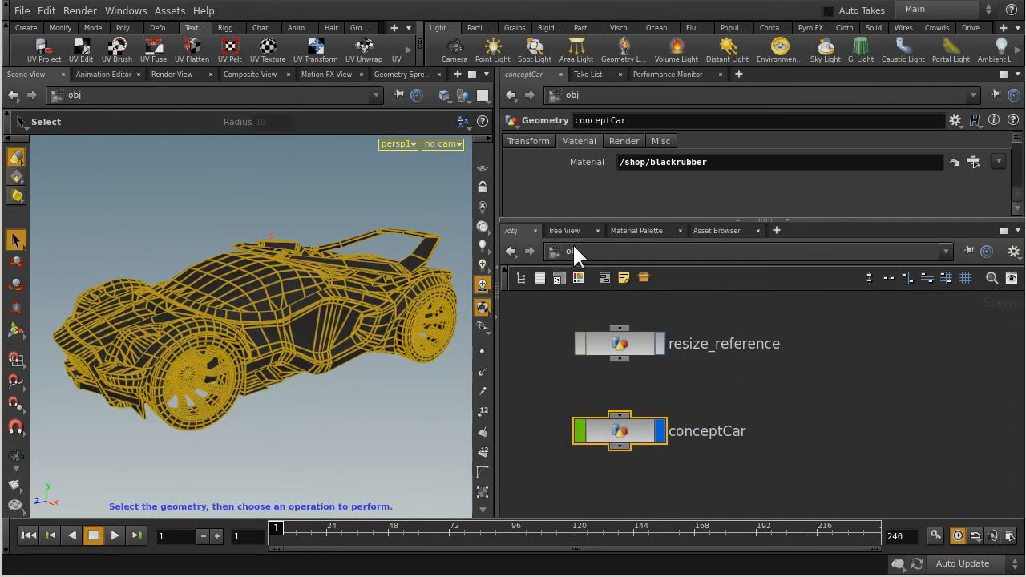
pyautogui.click(890, 337)
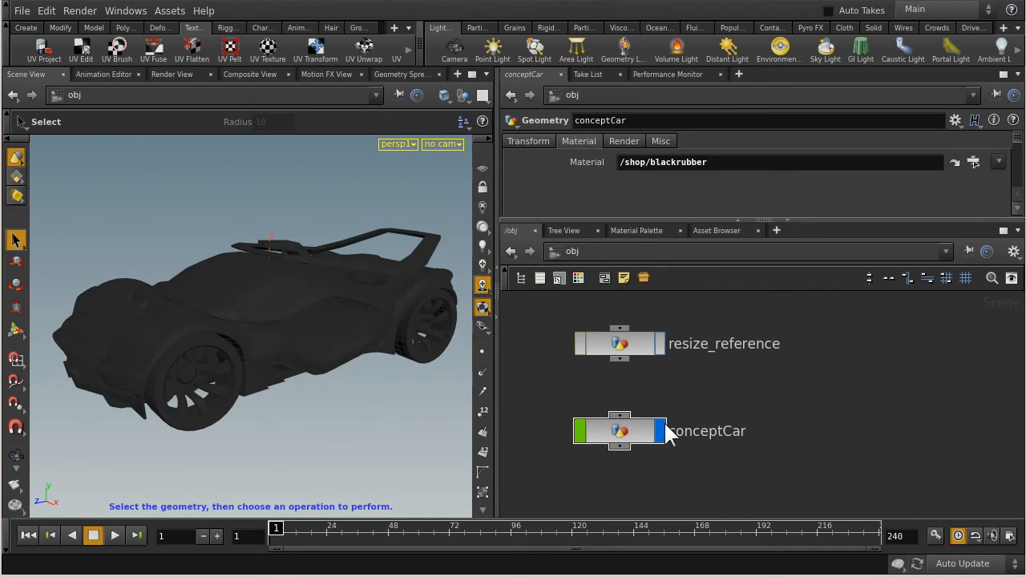
pyautogui.click(618, 445)
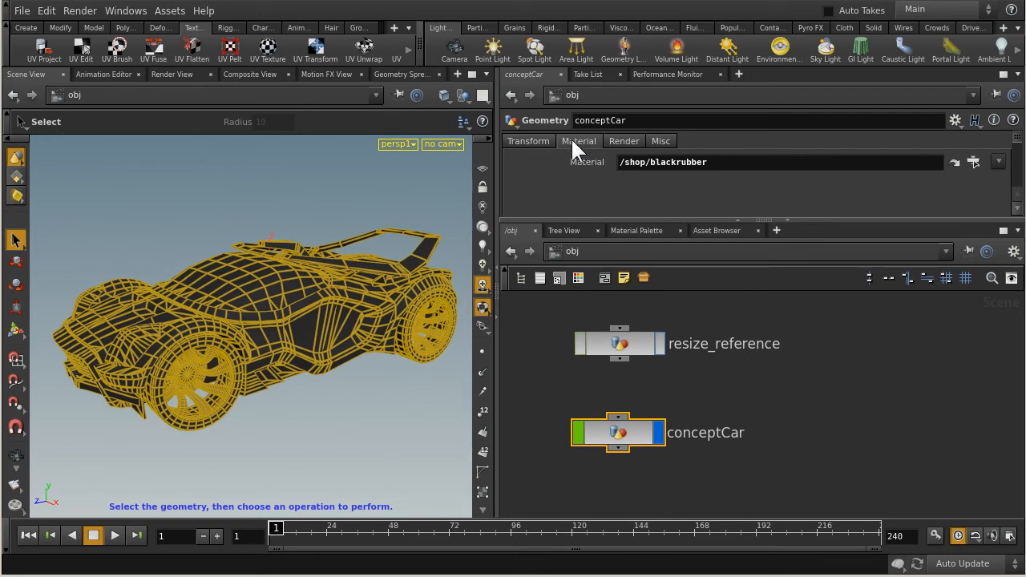
pyautogui.tripleClick(767, 163)
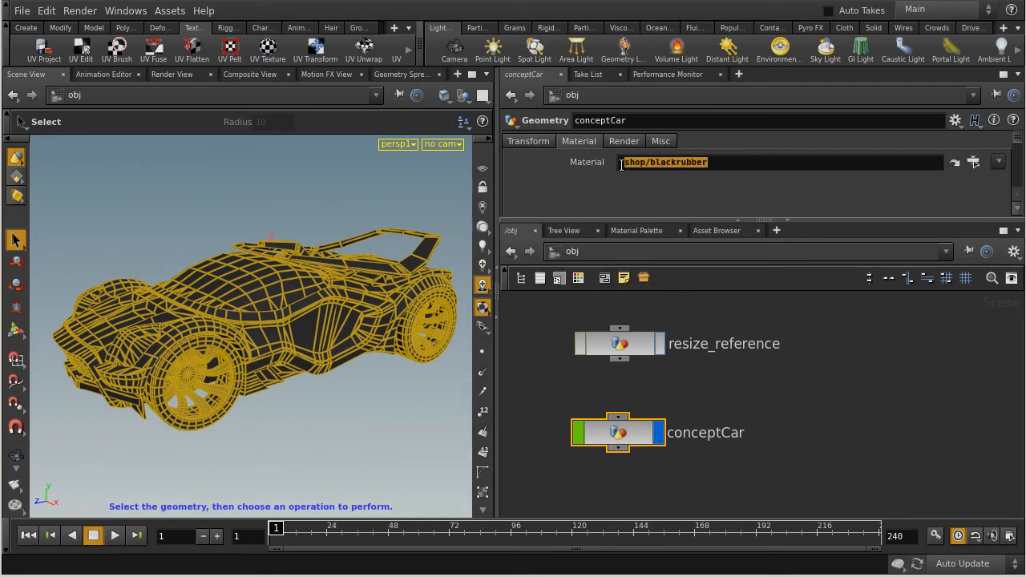
pyautogui.click(744, 162)
pyautogui.moveTo(757, 164); pyautogui.dragTo(603, 168)
pyautogui.click(692, 164)
pyautogui.click(799, 421)
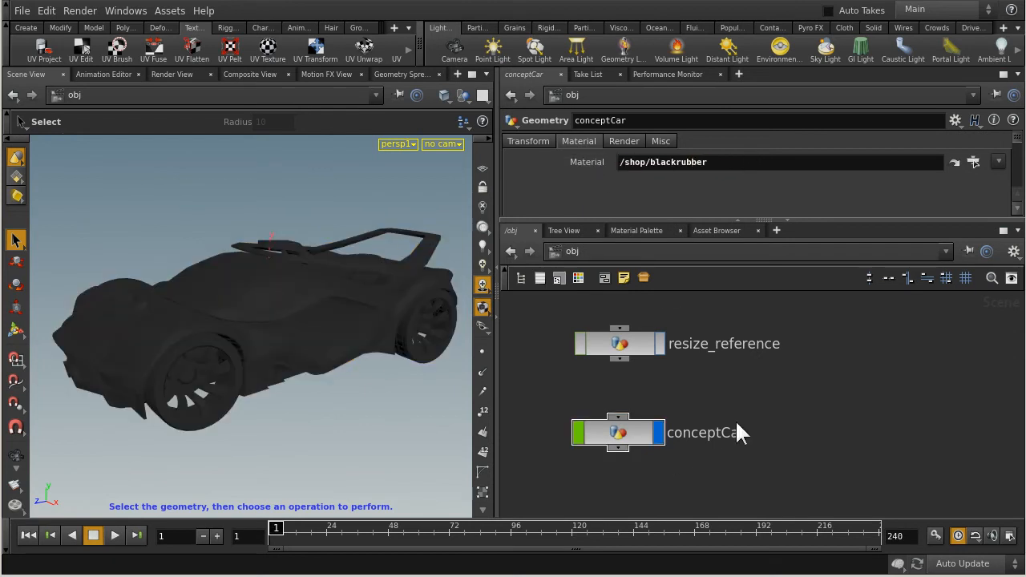
pyautogui.click(624, 433)
pyautogui.doubleClick(625, 434)
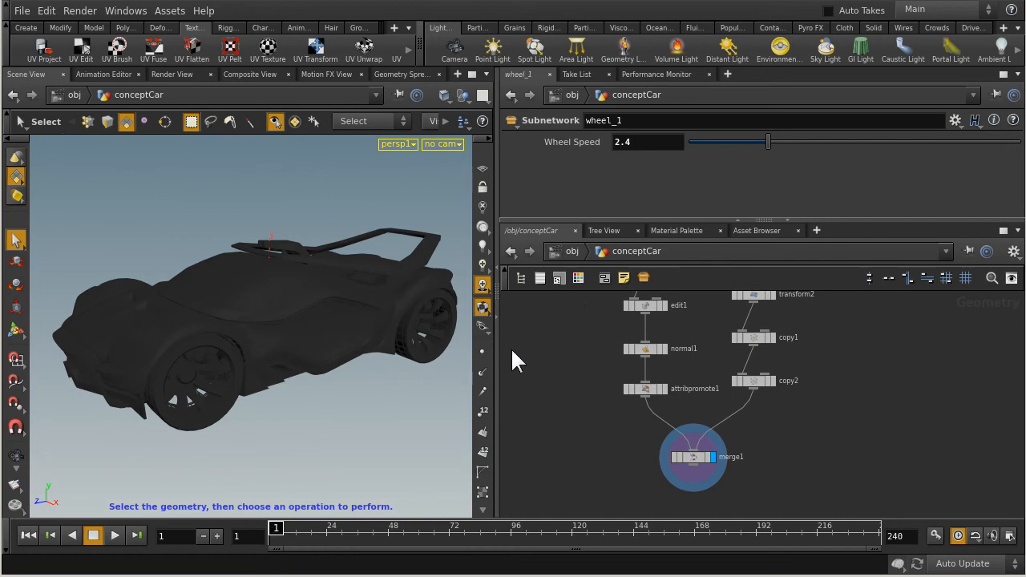
# Return to the object level and clear the Material parameter of the conceptCar object.
pyautogui.click(563, 253)
pyautogui.moveTo(861, 387); pyautogui.dragTo(575, 466)
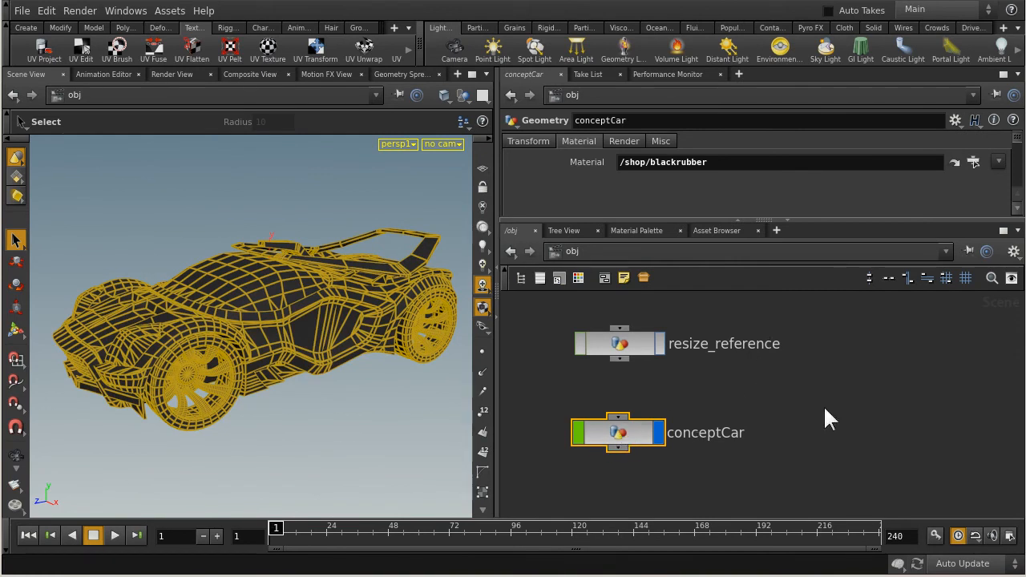
pyautogui.doubleClick(744, 159)
pyautogui.press('BackSpace')
pyautogui.click(836, 413)
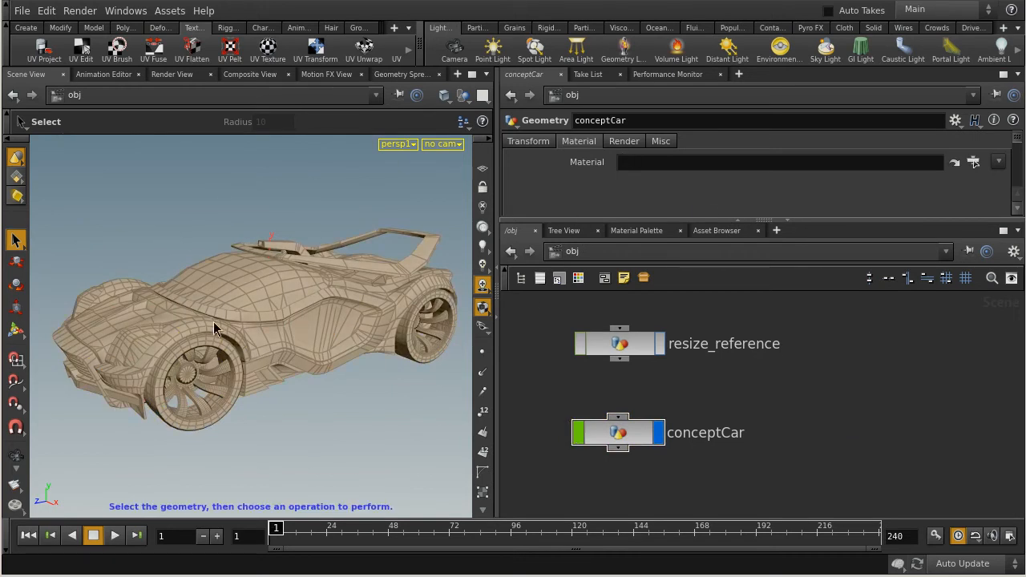
# Enter the conceptCar geometry network and open its wheel_1 subnetwork.
pyautogui.doubleClick(612, 435)
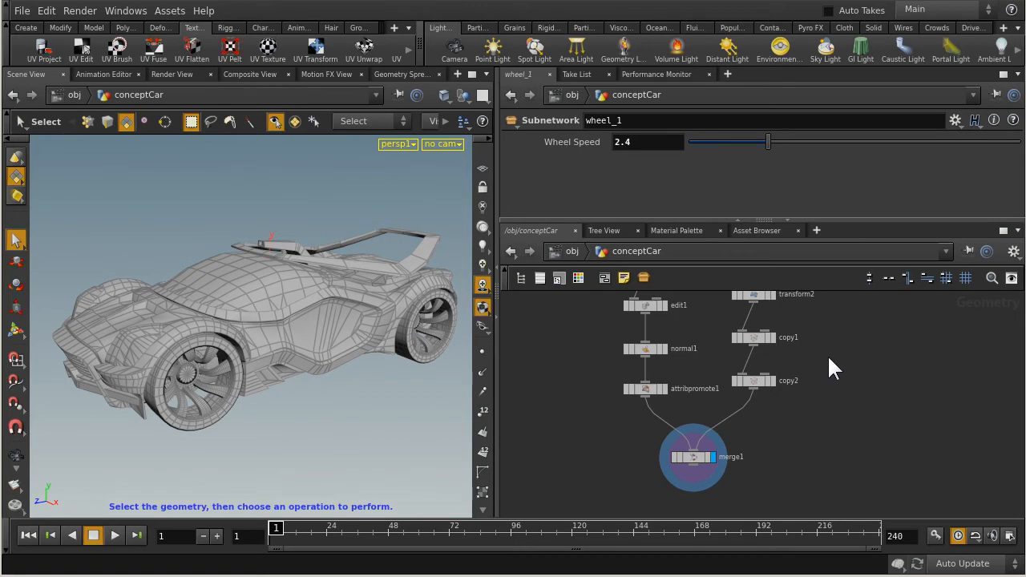
pyautogui.moveTo(860, 426); pyautogui.dragTo(844, 362, button='middle')
pyautogui.moveTo(865, 323); pyautogui.dragTo(806, 490, button='middle')
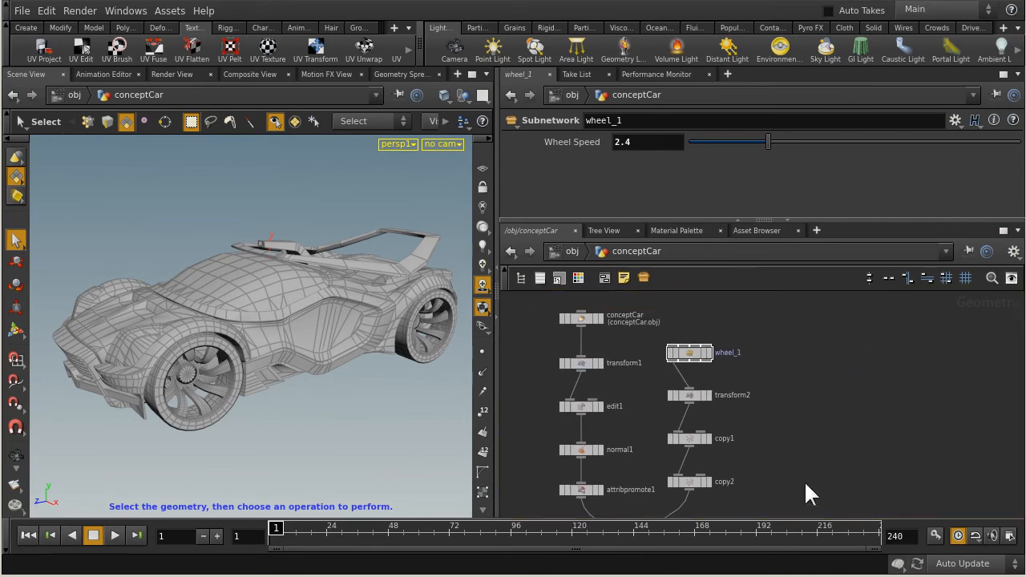
pyautogui.doubleClick(689, 354)
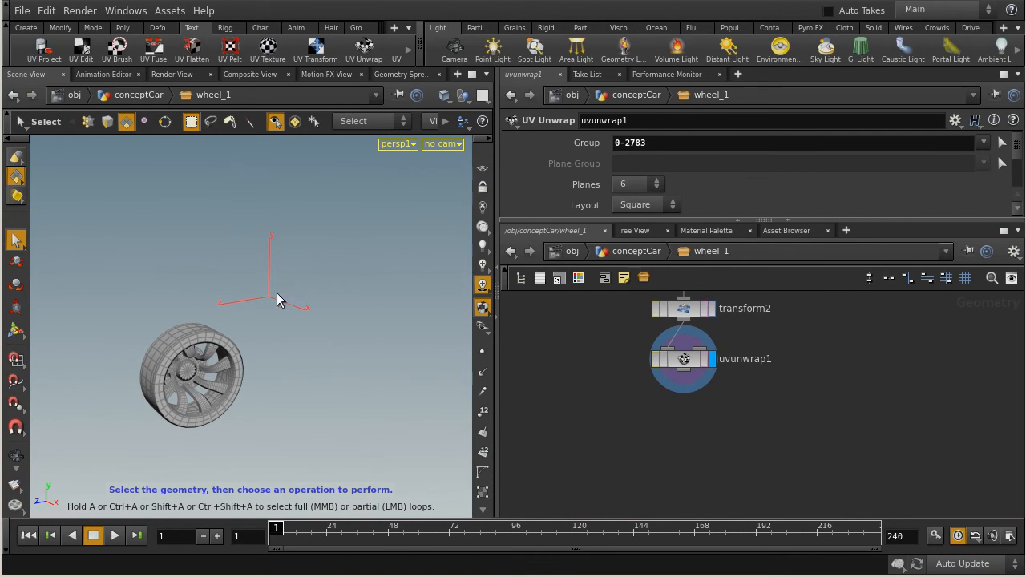
# Frame the wheel and examine the tire from several angles, picking a sample face on its sidewall.
pyautogui.hotkey('space', 'f')
pyautogui.moveTo(246, 359); pyautogui.dragTo(64, 286)
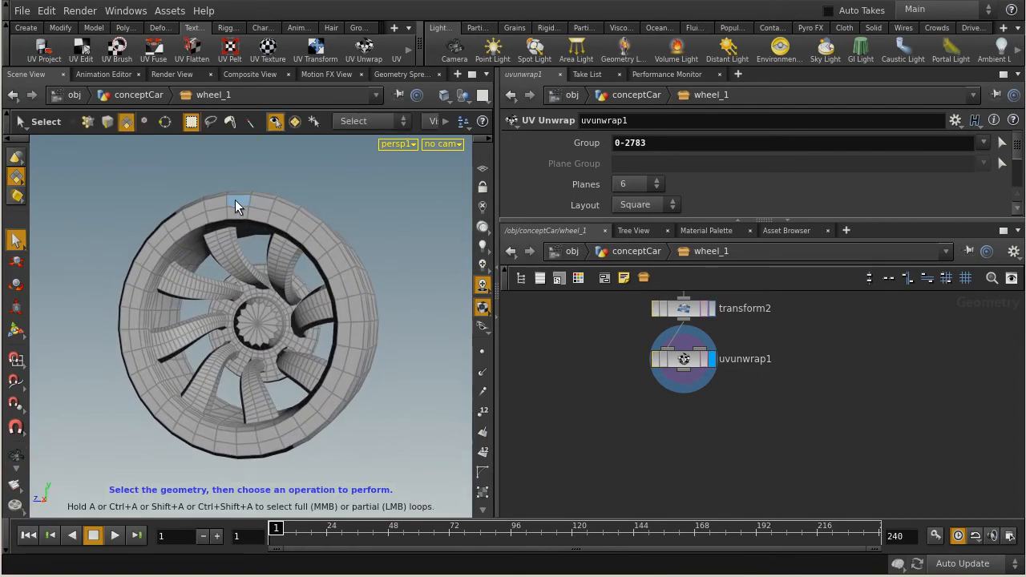
pyautogui.moveTo(253, 205); pyautogui.dragTo(297, 222)
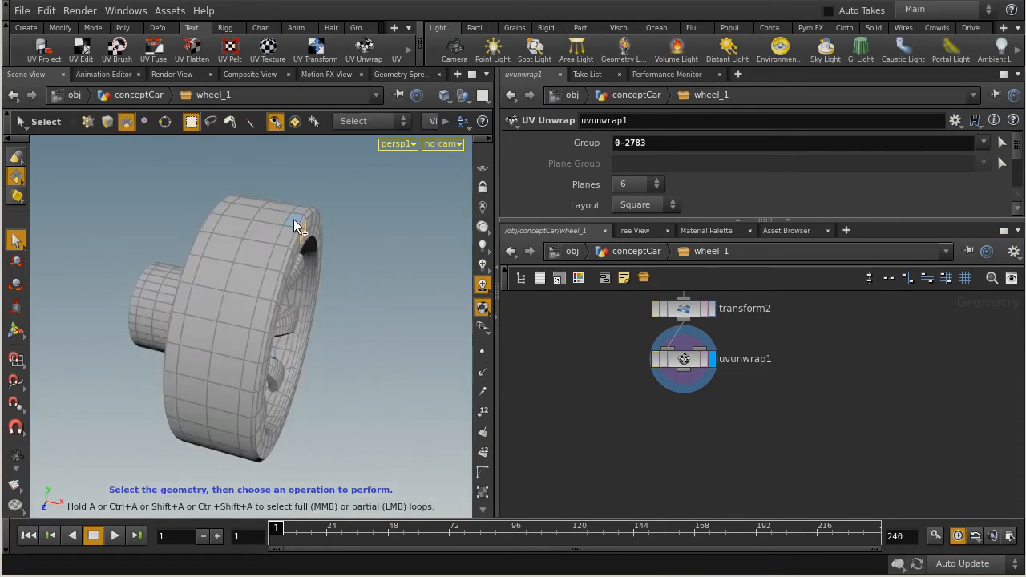
pyautogui.moveTo(252, 276); pyautogui.dragTo(236, 201)
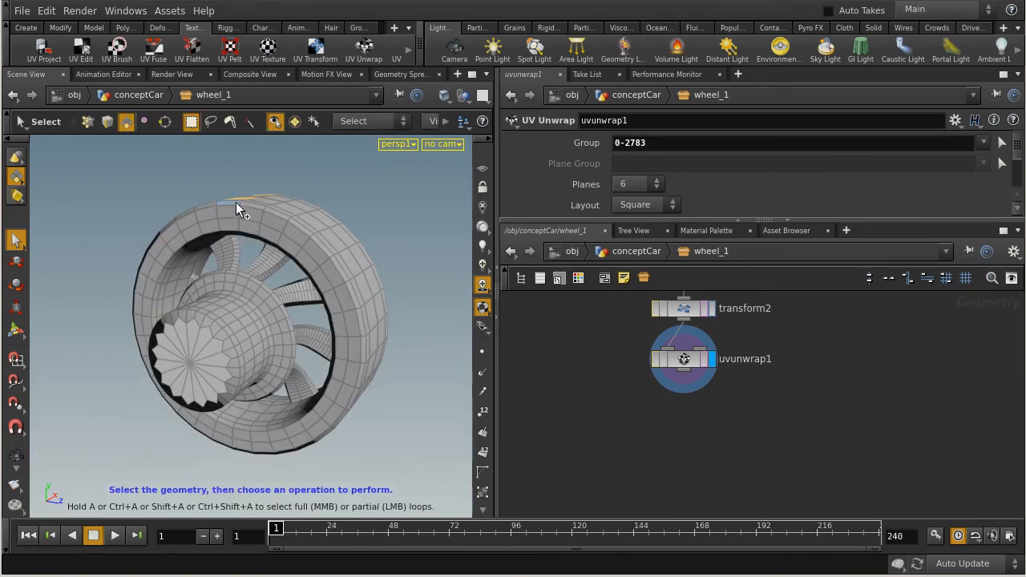
pyautogui.keyDown('shift'); pyautogui.click(233, 222); pyautogui.keyUp('shift')
pyautogui.keyDown('alt'); pyautogui.moveTo(340, 213); pyautogui.dragTo(180, 228); pyautogui.keyUp('alt')
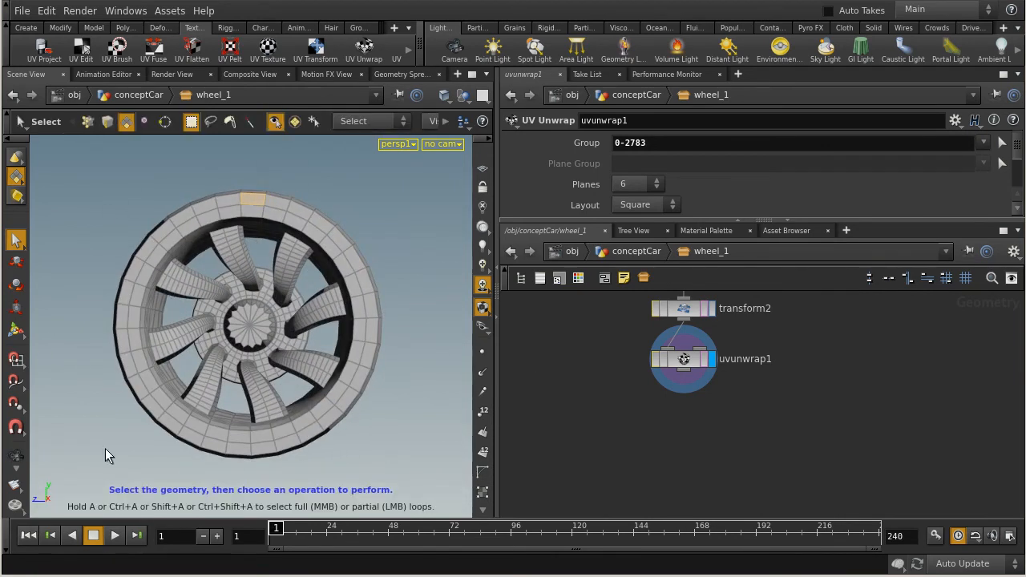
pyautogui.keyDown('alt'); pyautogui.moveTo(296, 351); pyautogui.dragTo(385, 269); pyautogui.keyUp('alt')
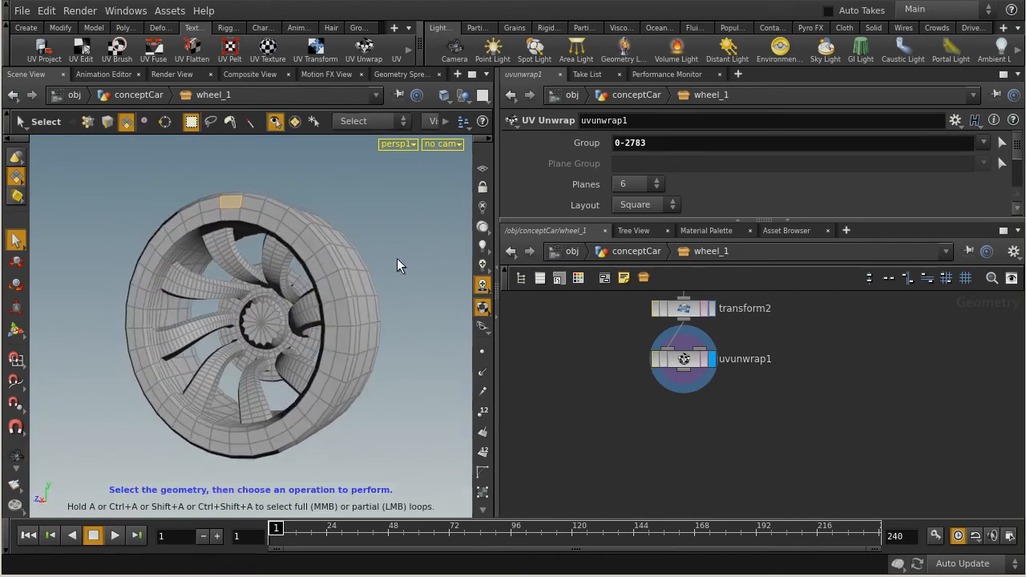
# Pick sample faces on the rim, spokes and hub of the wheel.
pyautogui.keyDown('shift'); pyautogui.click(145, 320); pyautogui.keyUp('shift')
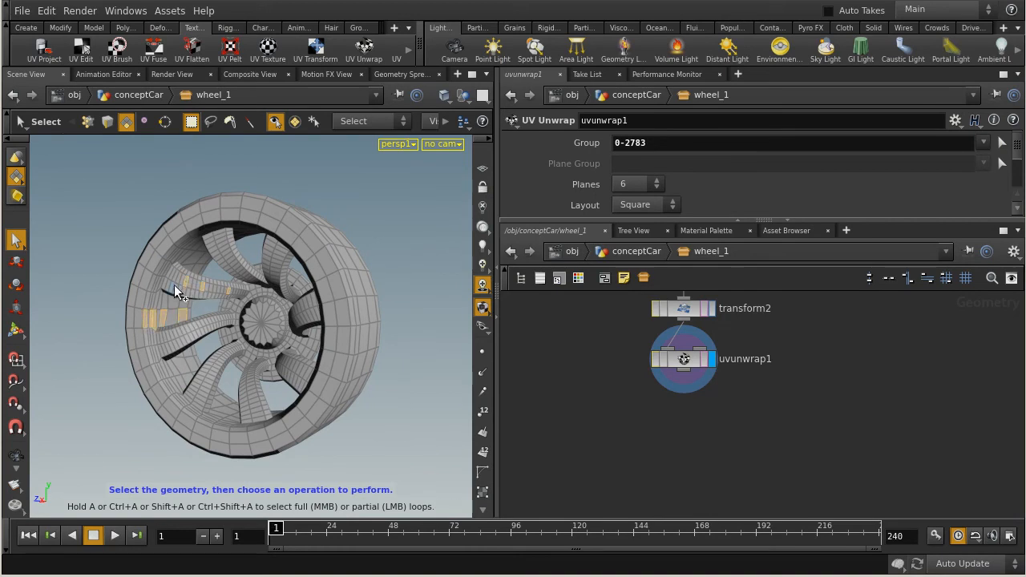
pyautogui.keyDown('alt'); pyautogui.moveTo(128, 278); pyautogui.dragTo(250, 321); pyautogui.keyUp('alt')
pyautogui.keyDown('shift'); pyautogui.click(250, 316); pyautogui.keyUp('shift')
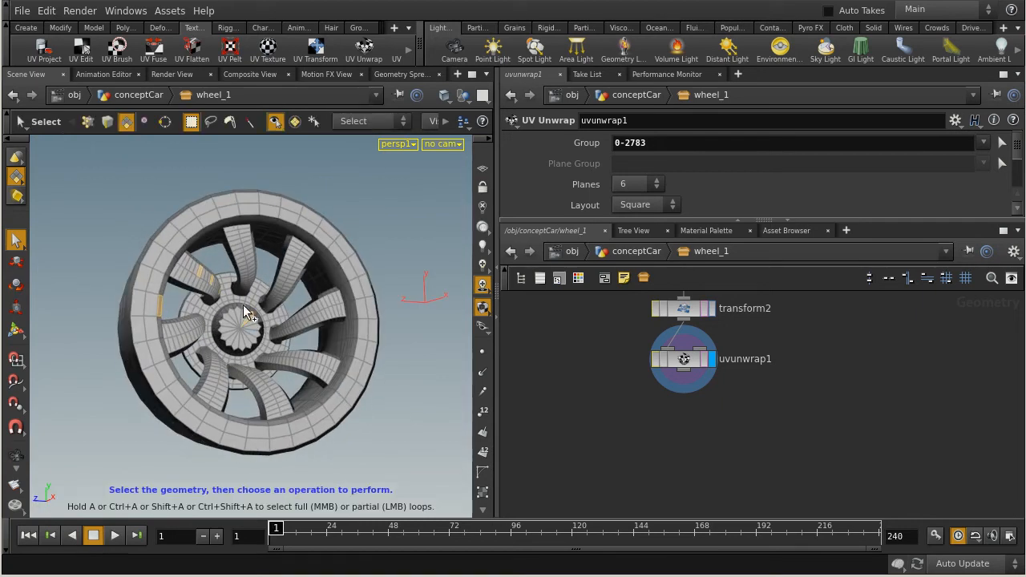
pyautogui.click(388, 251)
pyautogui.click(208, 333)
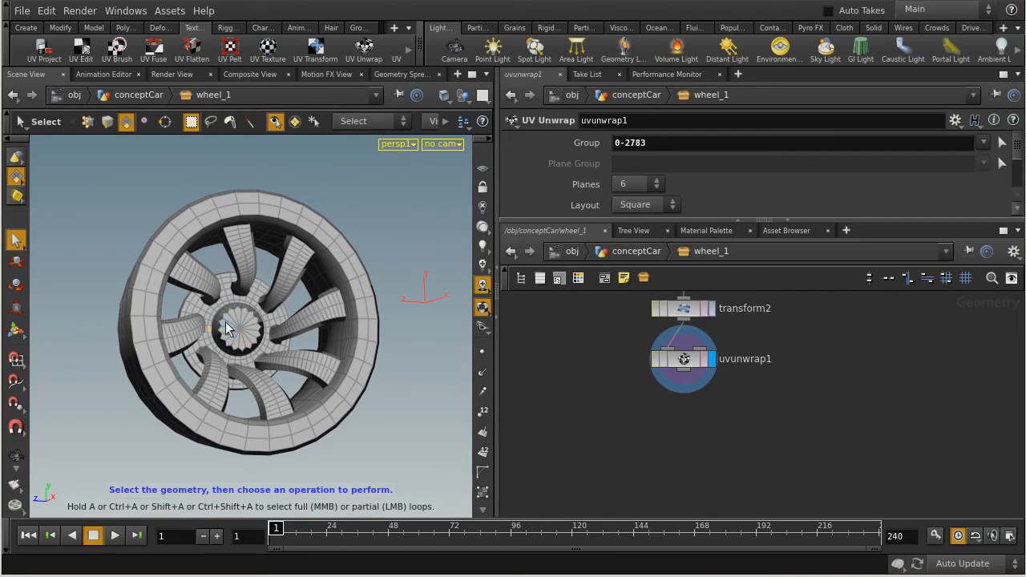
# Examine the wheel's front, back and tread to see where tire, rim and hub separate.
pyautogui.press('Escape')
pyautogui.moveTo(231, 321); pyautogui.dragTo(191, 293)
pyautogui.press('s')
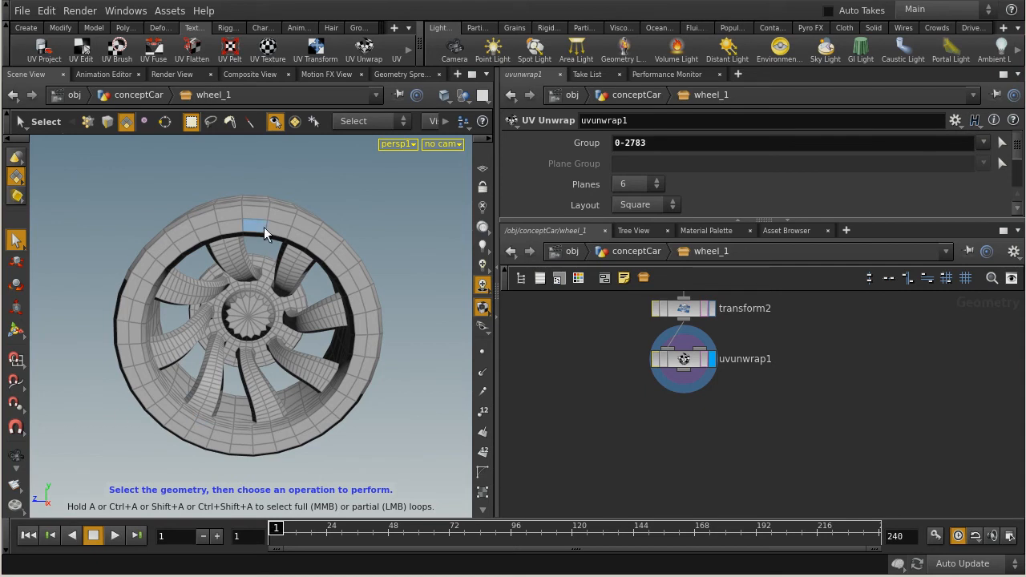
pyautogui.press('Escape')
pyautogui.moveTo(229, 374); pyautogui.dragTo(316, 358)
pyautogui.moveTo(270, 361); pyautogui.dragTo(389, 297, button='right')
pyautogui.moveTo(389, 297); pyautogui.dragTo(332, 314)
pyautogui.moveTo(396, 286); pyautogui.dragTo(165, 275)
pyautogui.moveTo(165, 275); pyautogui.dragTo(108, 273, button='right')
pyautogui.moveTo(109, 272); pyautogui.dragTo(237, 319)
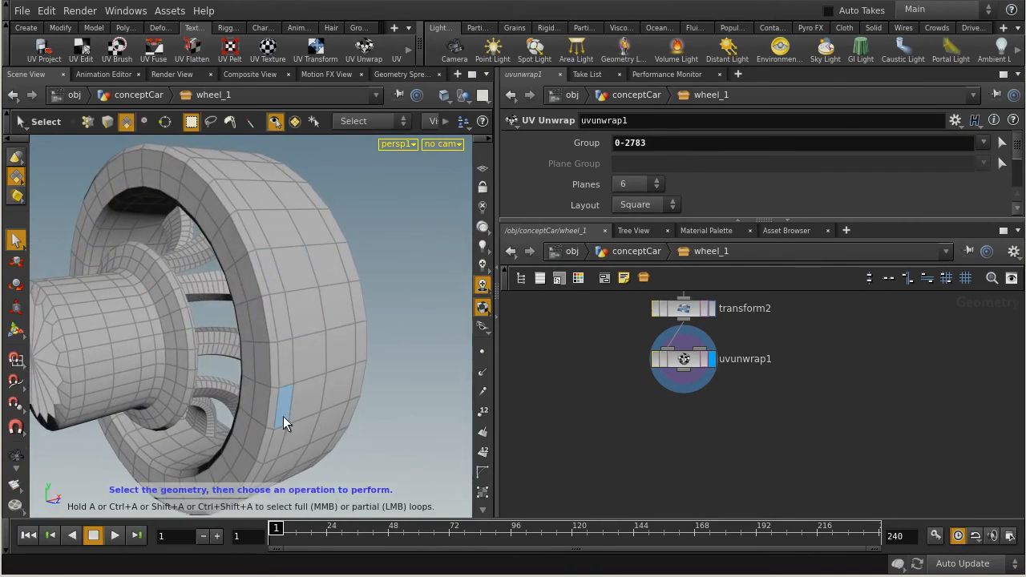
# Try to box-select the tire's tread faces from the side view, and clear the selection.
pyautogui.moveTo(329, 361); pyautogui.dragTo(177, 257)
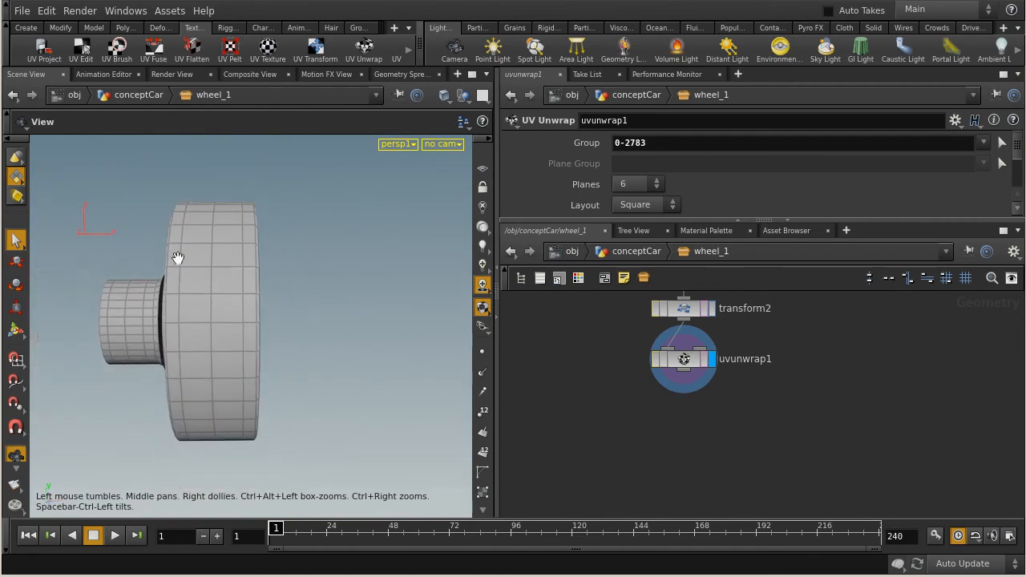
pyautogui.click(244, 442)
pyautogui.moveTo(197, 378); pyautogui.dragTo(254, 329)
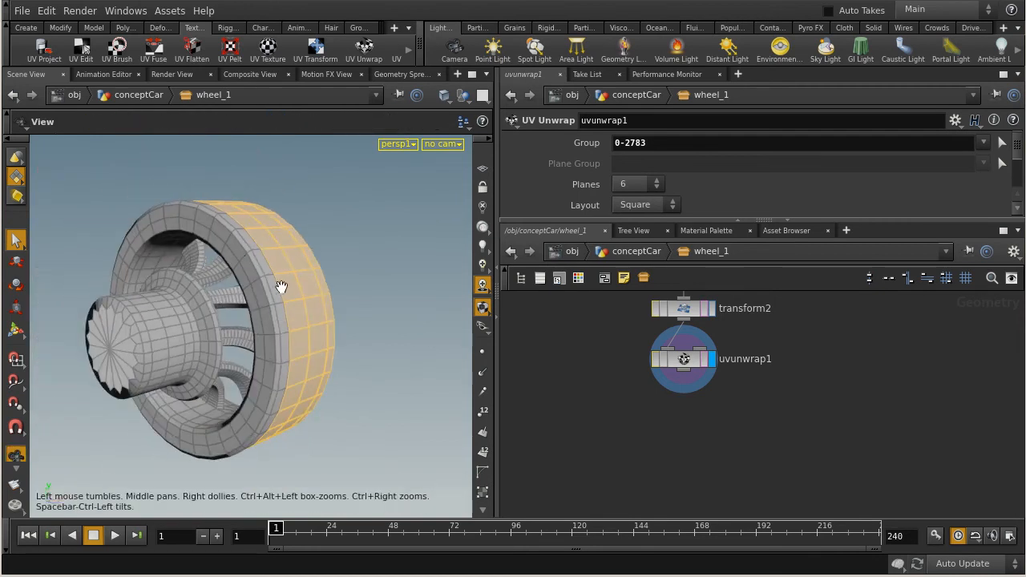
pyautogui.moveTo(388, 334); pyautogui.dragTo(348, 277)
pyautogui.click(352, 271)
# Set the component selection mode to Edges and get a close view of the tire tread.
pyautogui.moveTo(176, 335)
pyautogui.mouseDown()
pyautogui.moveTo(237, 352)
pyautogui.moveTo(179, 328)
pyautogui.moveTo(277, 294)
pyautogui.moveTo(180, 309)
pyautogui.moveTo(164, 325)
pyautogui.moveTo(137, 329)
pyautogui.moveTo(165, 325)
pyautogui.mouseUp()
pyautogui.press('s')
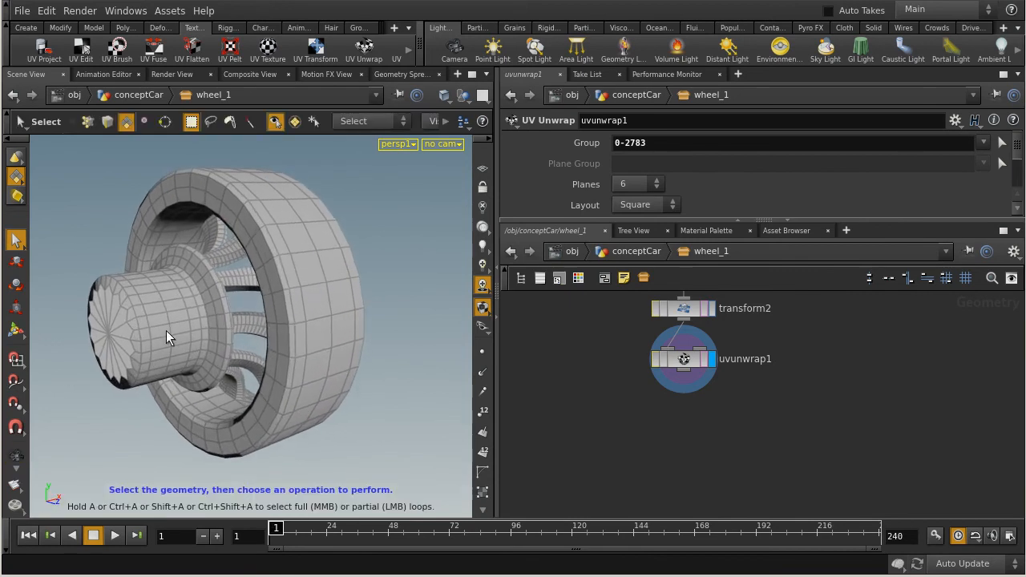
pyautogui.rightClick(10, 181)
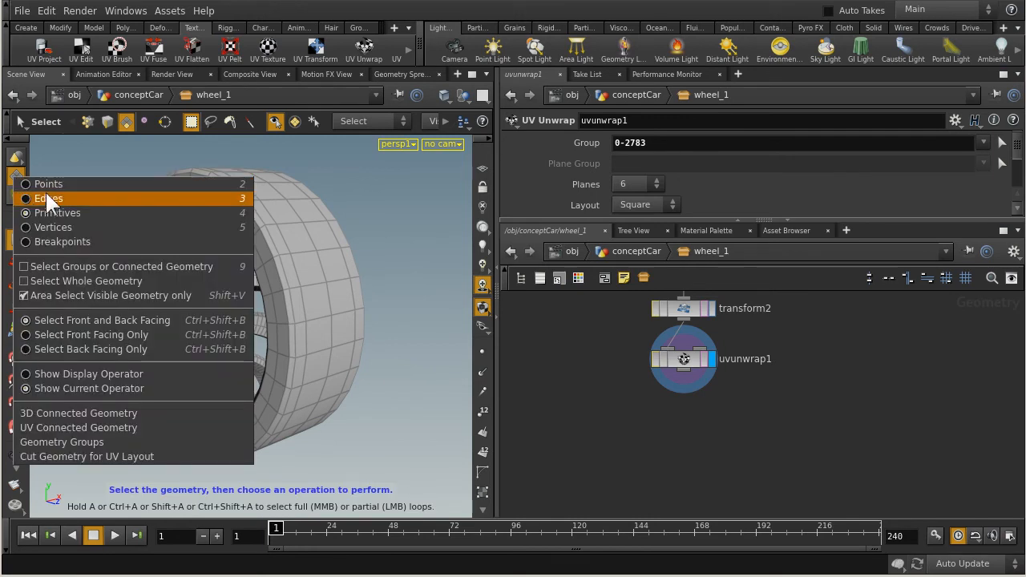
pyautogui.click(38, 198)
pyautogui.press('Escape')
pyautogui.moveTo(227, 246); pyautogui.dragTo(294, 286)
pyautogui.press('s')
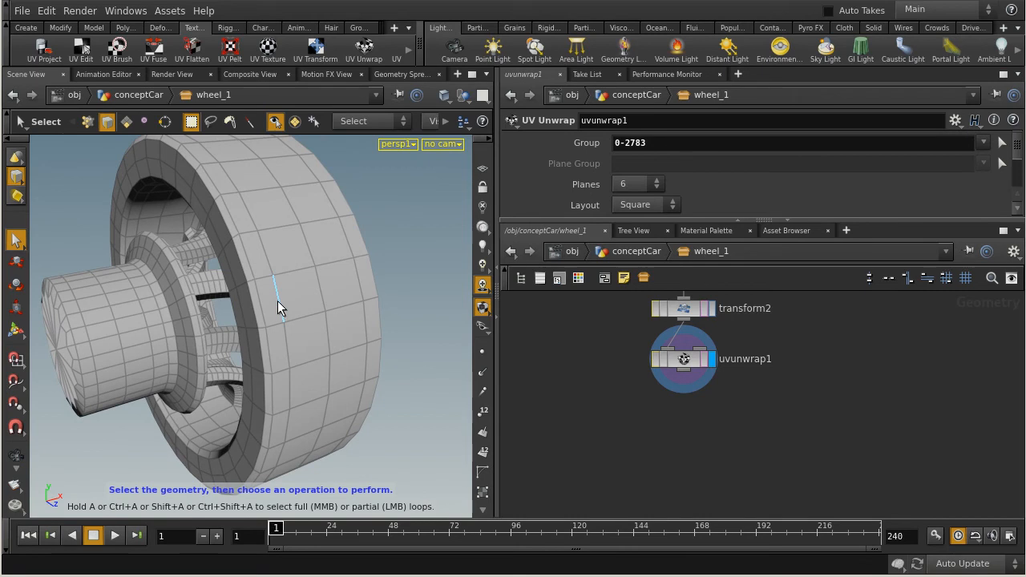
# Try selecting one edge loop around the tire tread and converting it to a primitive selection, and clear the result.
pyautogui.press('a')
pyautogui.middleClick(278, 301)
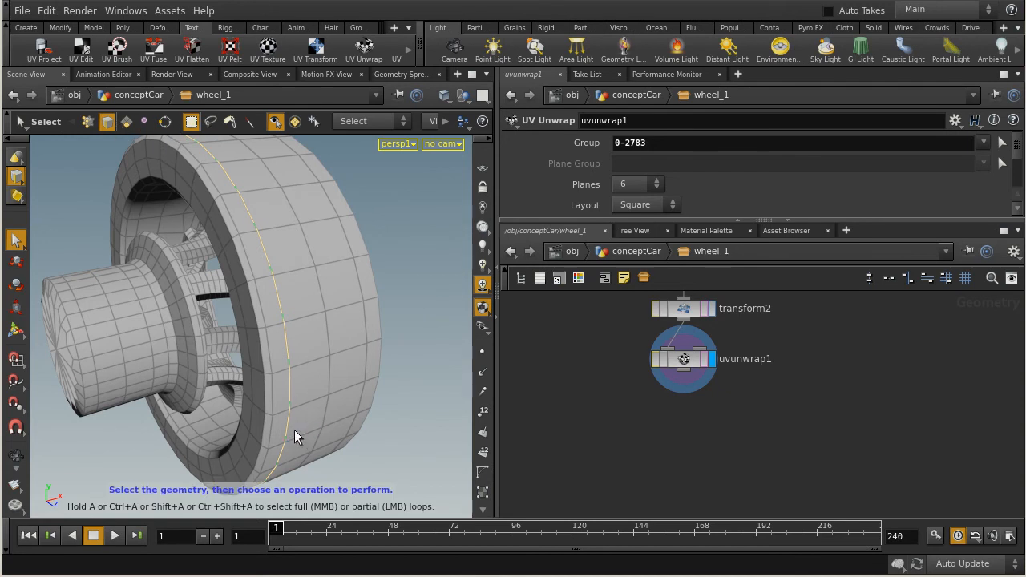
pyautogui.rightClick(288, 355)
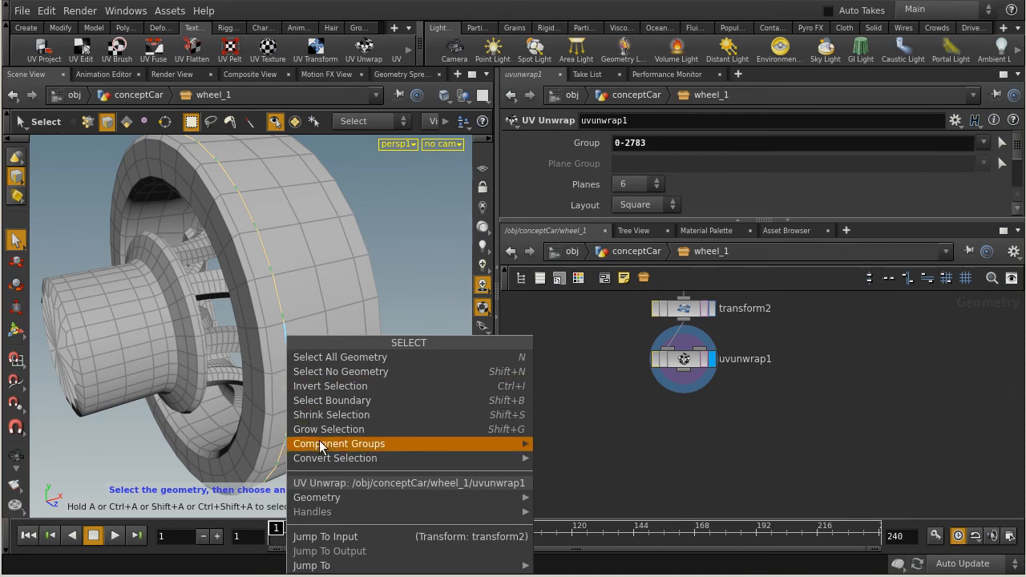
pyautogui.moveTo(360, 463)
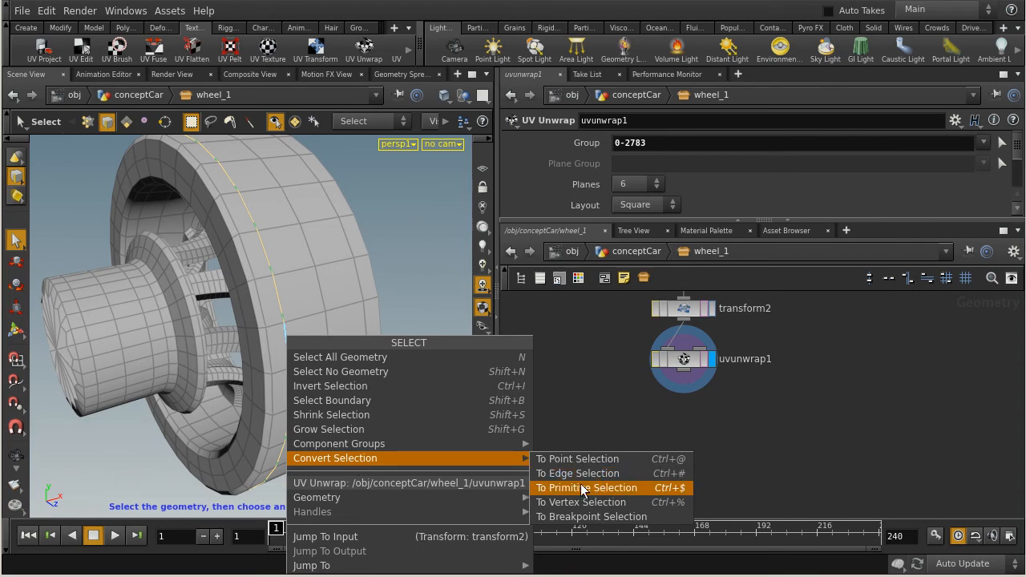
pyautogui.click(633, 488)
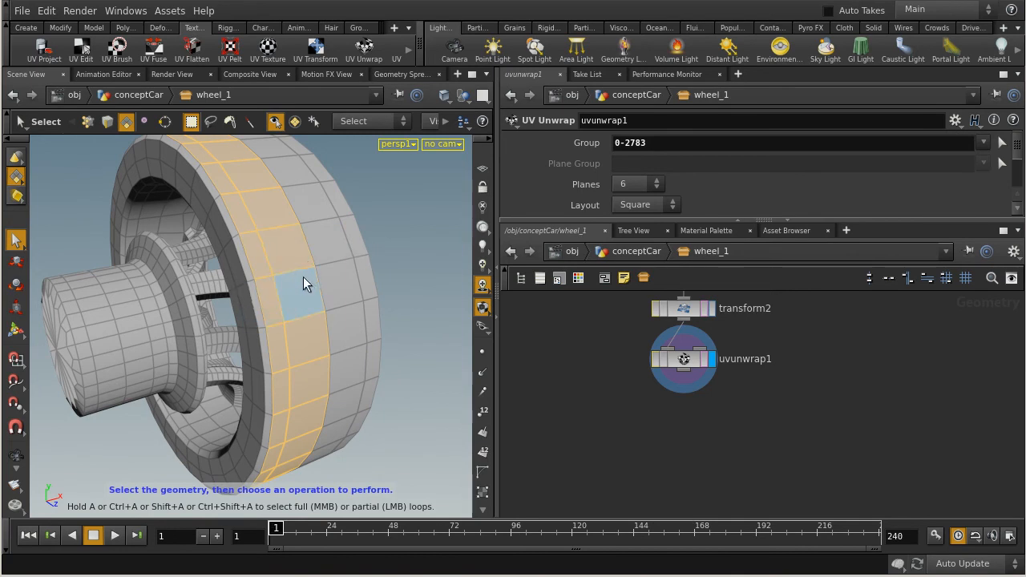
pyautogui.click(429, 237)
# Set the component selection mode back to Edges and select the edge loop around the tire's sidewall on the hub side.
pyautogui.press('Escape')
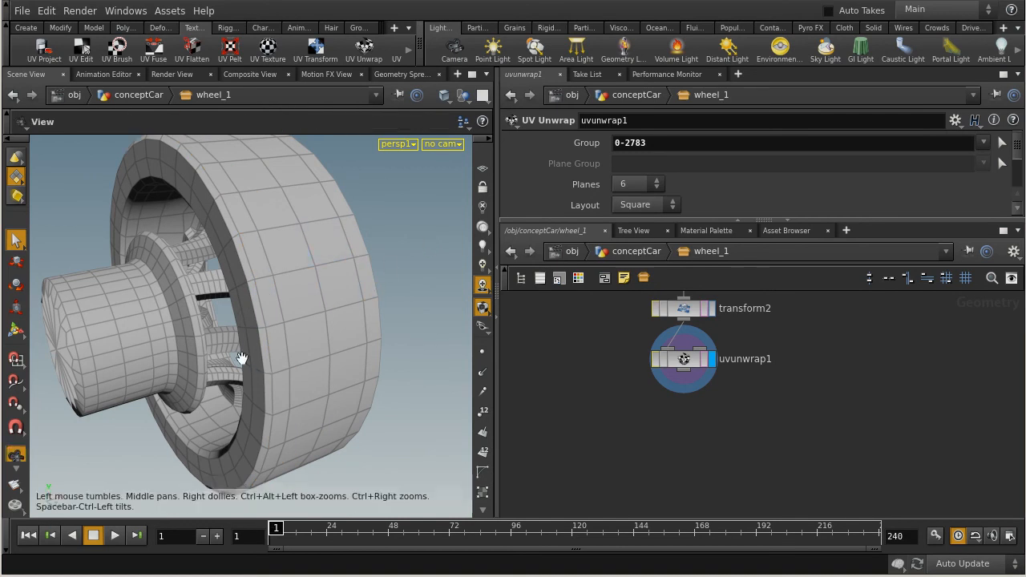
pyautogui.moveTo(262, 399); pyautogui.dragTo(293, 319)
pyautogui.moveTo(265, 319); pyautogui.dragTo(345, 314, button='right')
pyautogui.moveTo(396, 238); pyautogui.dragTo(249, 308, button='middle')
pyautogui.moveTo(250, 307); pyautogui.dragTo(270, 310, button='right')
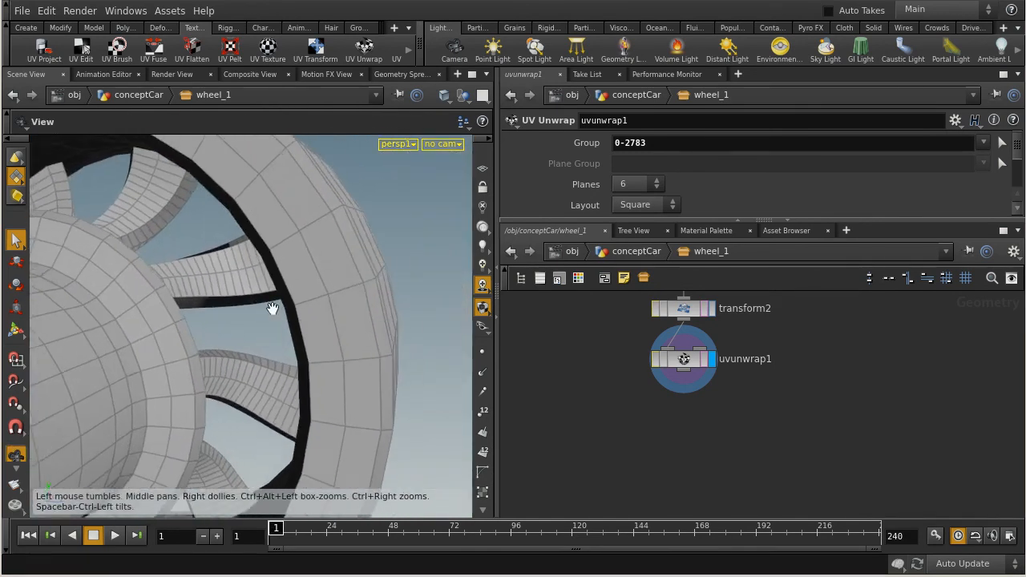
pyautogui.moveTo(354, 299); pyautogui.dragTo(270, 305, button='right')
pyautogui.moveTo(270, 304); pyautogui.dragTo(263, 332)
pyautogui.press('s')
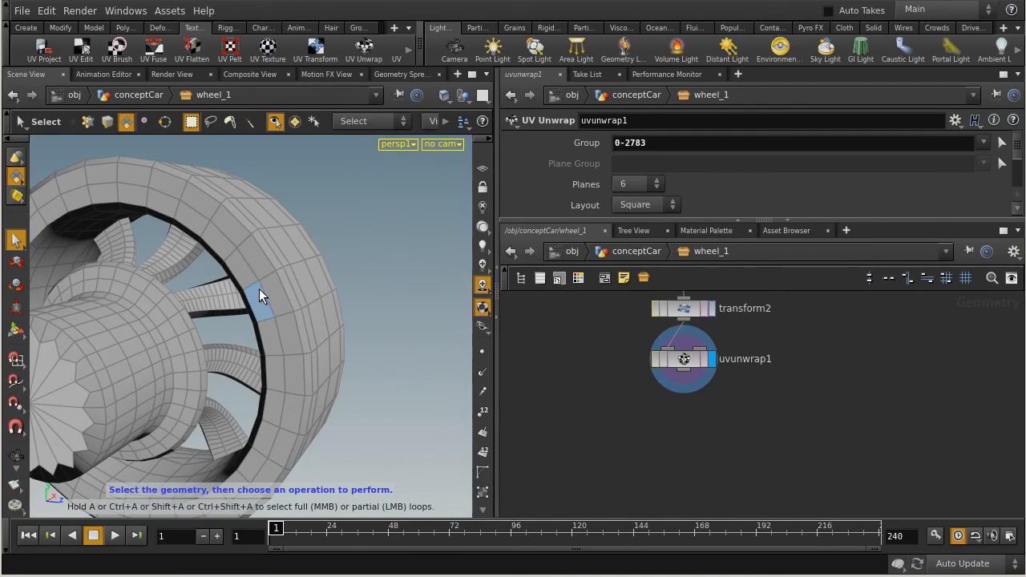
pyautogui.rightClick(15, 176)
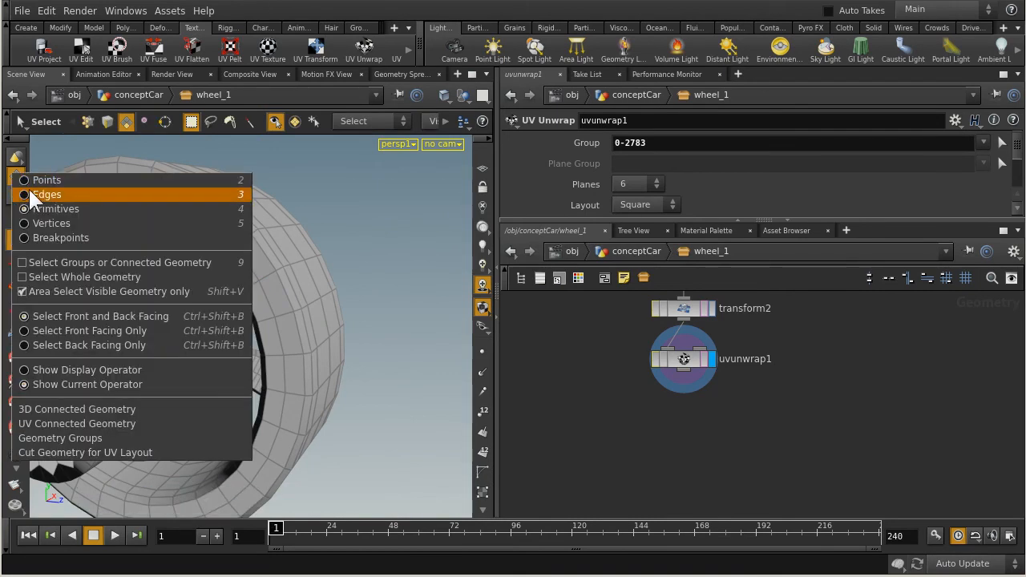
pyautogui.click(32, 195)
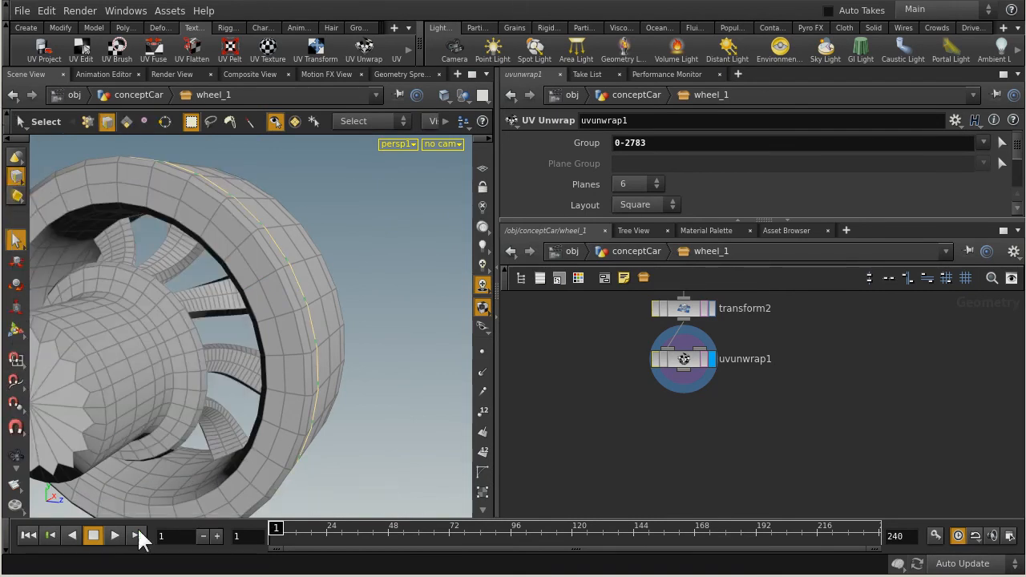
pyautogui.click(222, 235)
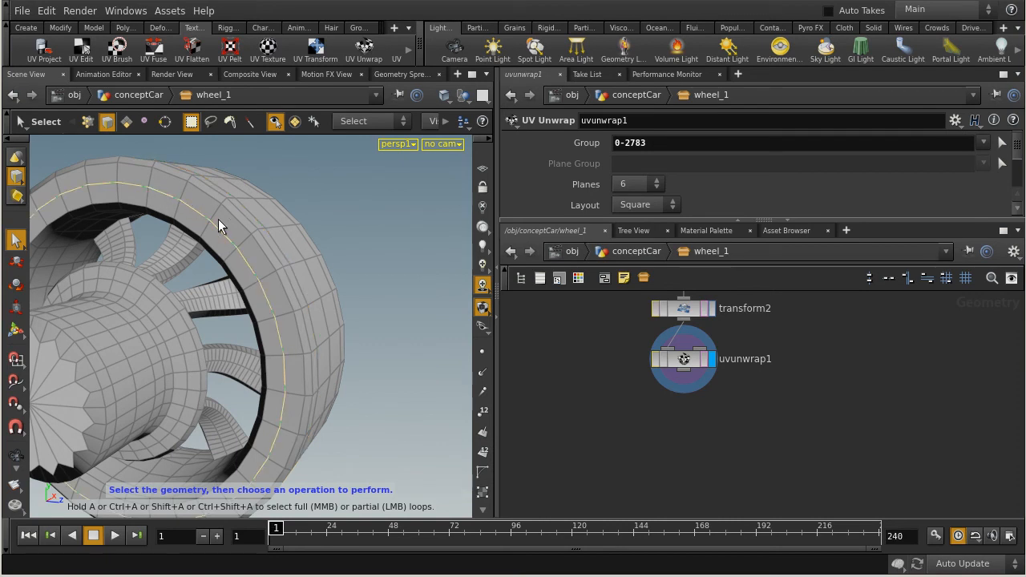
pyautogui.rightClick(234, 219)
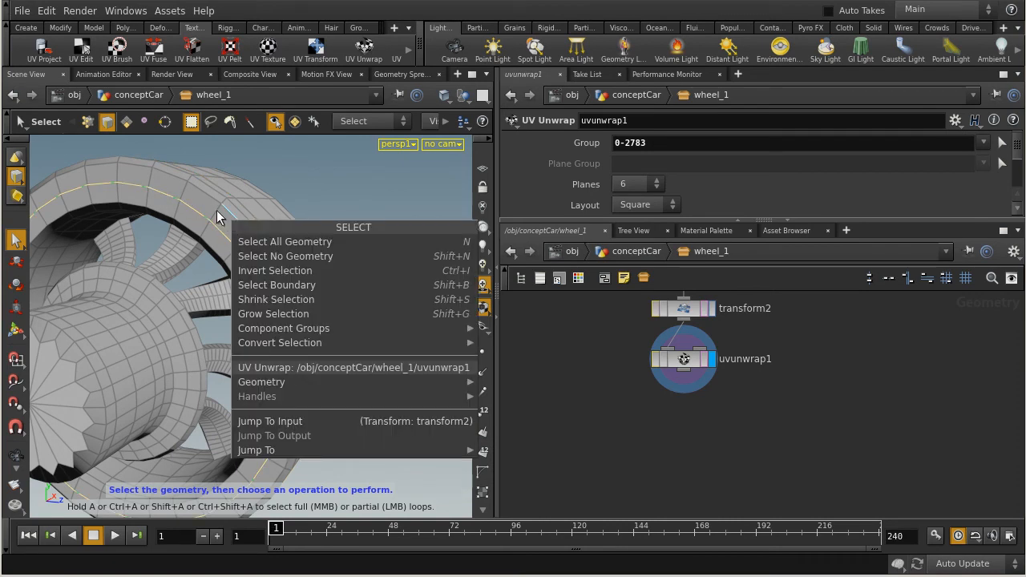
pyautogui.press('Escape')
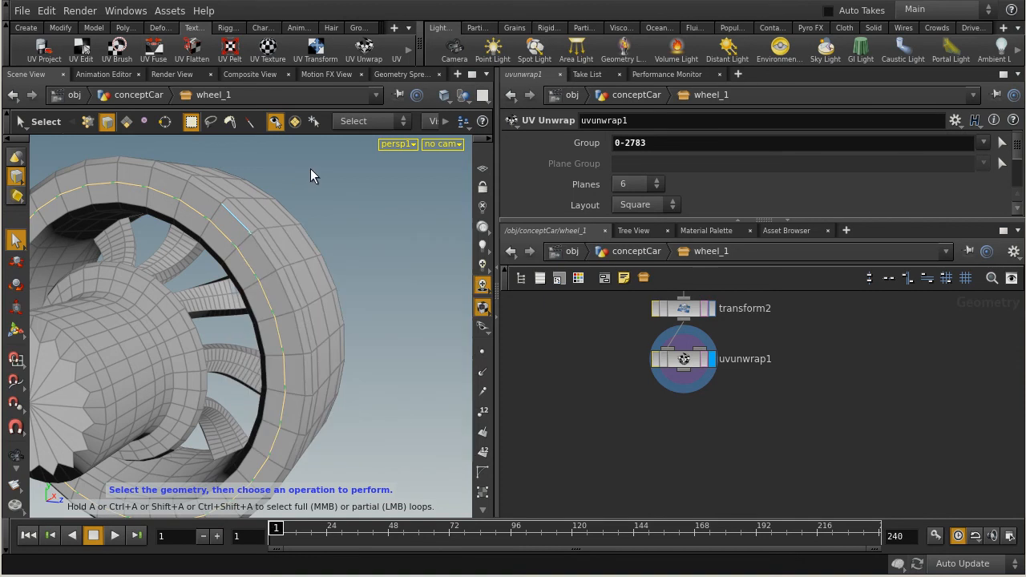
# Add the neighbouring edge loops from the hub-side sidewall across the tread to the selection.
pyautogui.keyDown('shift'); pyautogui.middleClick(239, 222); pyautogui.keyUp('shift')
pyautogui.keyDown('shift'); pyautogui.middleClick(244, 218); pyautogui.keyUp('shift')
pyautogui.keyDown('shift'); pyautogui.middleClick(252, 223); pyautogui.keyUp('shift')
pyautogui.keyDown('shift'); pyautogui.middleClick(267, 212); pyautogui.keyUp('shift')
pyautogui.press('Escape')
# Add the remaining edge loops on the spoke side of the tread and its sidewall to the selection.
pyautogui.moveTo(339, 307); pyautogui.dragTo(150, 299)
pyautogui.press('s')
pyautogui.keyDown('shift'); pyautogui.middleClick(166, 294); pyautogui.keyUp('shift')
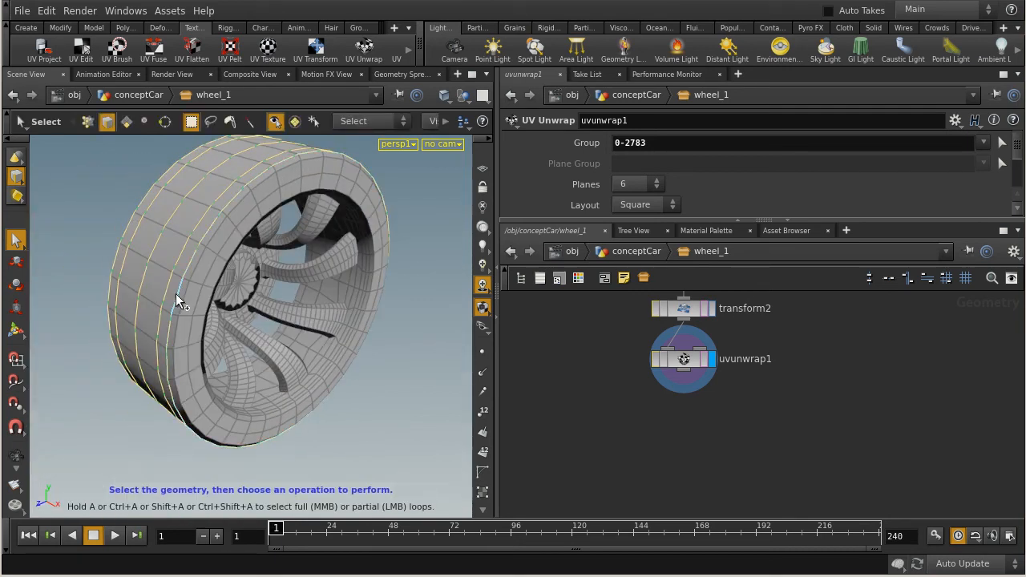
pyautogui.keyDown('shift'); pyautogui.middleClick(182, 297); pyautogui.keyUp('shift')
pyautogui.keyDown('shift'); pyautogui.middleClick(195, 297); pyautogui.keyUp('shift')
pyautogui.keyDown('alt'); pyautogui.moveTo(338, 305); pyautogui.dragTo(182, 279); pyautogui.keyUp('alt')
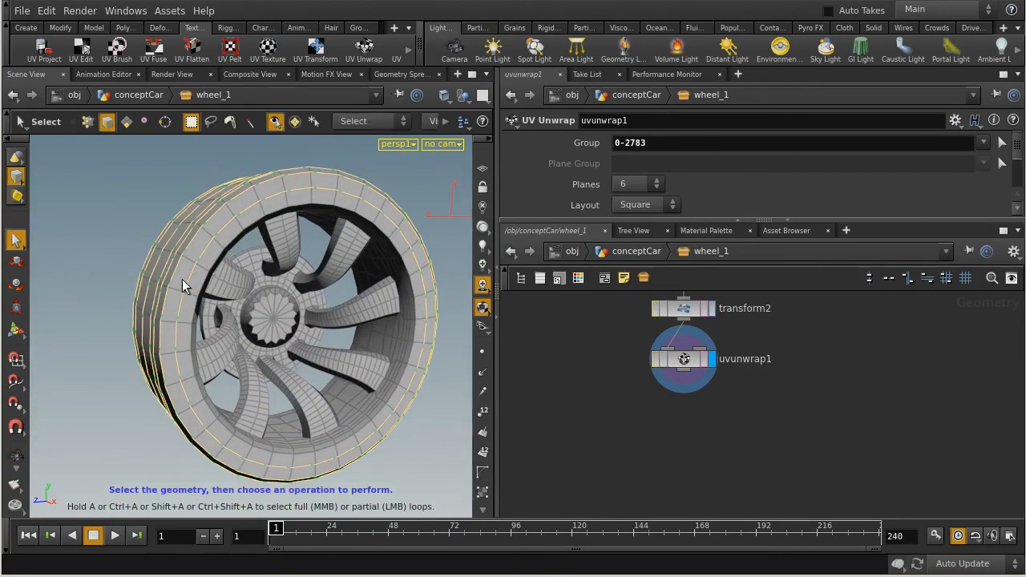
# Convert the selected tire edge loops to a primitive selection.
pyautogui.rightClick(189, 280)
pyautogui.moveTo(346, 403)
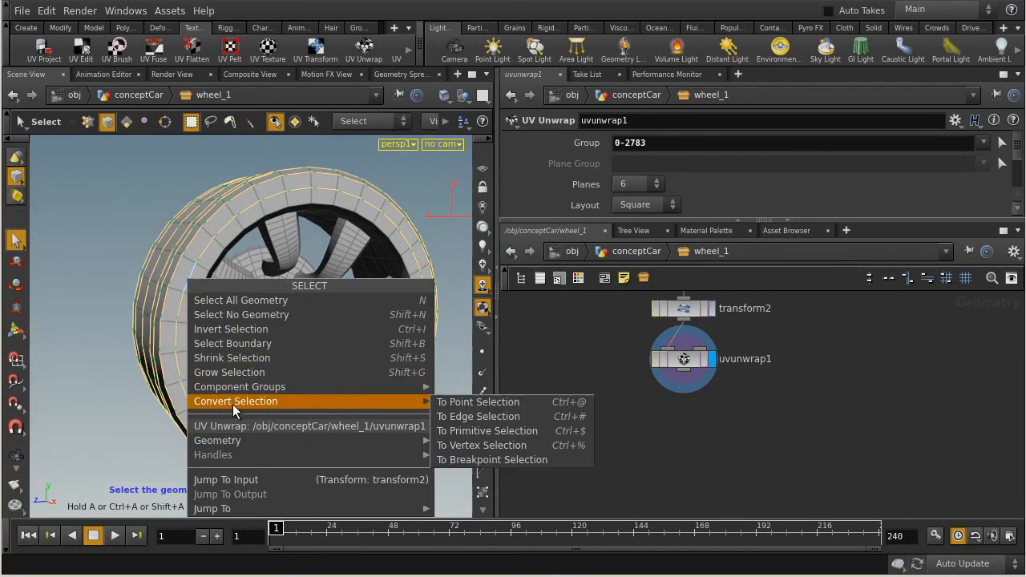
pyautogui.click(471, 433)
# Examine both sides and the tread of the wheel to check that the whole tire is covered by the face selection.
pyautogui.scroll(3, 213, 273)
pyautogui.moveTo(213, 272)
pyautogui.keyDown('alt'); pyautogui.mouseDown()
pyautogui.moveTo(97, 287)
pyautogui.moveTo(204, 270)
pyautogui.moveTo(211, 255)
pyautogui.mouseUp(); pyautogui.keyUp('alt')
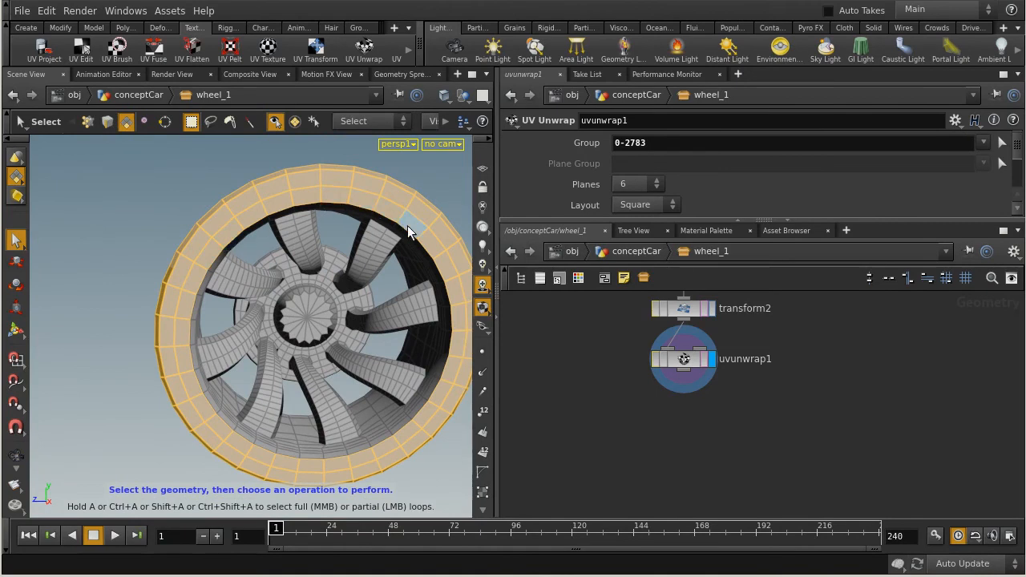
pyautogui.keyDown('alt'); pyautogui.moveTo(228, 457); pyautogui.dragTo(240, 256); pyautogui.keyUp('alt')
pyautogui.keyDown('alt'); pyautogui.moveTo(222, 408); pyautogui.dragTo(206, 275); pyautogui.keyUp('alt')
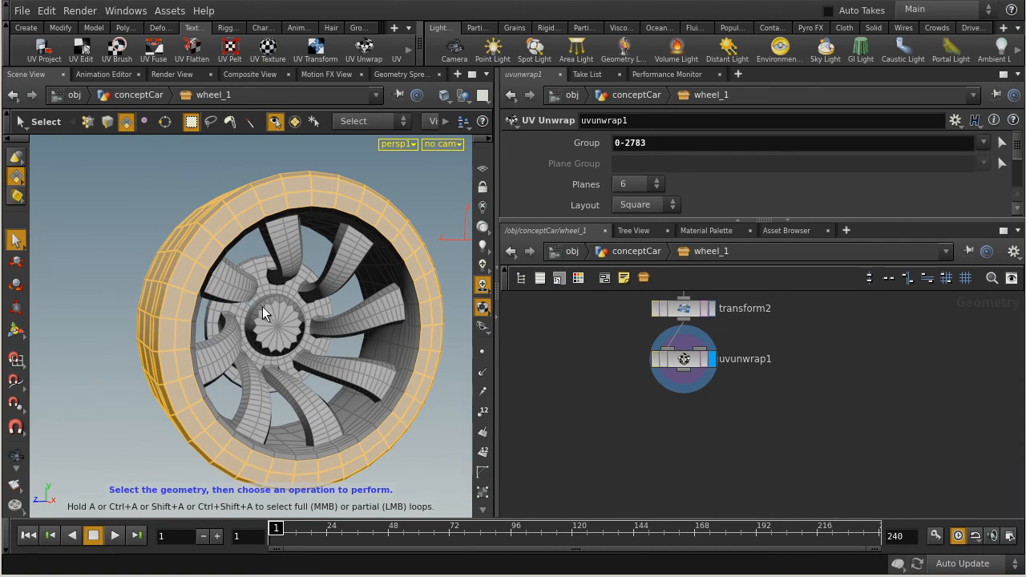
pyautogui.keyDown('alt'); pyautogui.moveTo(175, 319); pyautogui.dragTo(224, 285); pyautogui.keyUp('alt')
pyautogui.keyDown('alt'); pyautogui.moveTo(213, 287); pyautogui.dragTo(415, 290, button='right'); pyautogui.keyUp('alt')
pyautogui.keyDown('alt'); pyautogui.moveTo(414, 289); pyautogui.dragTo(252, 293); pyautogui.keyUp('alt')
pyautogui.keyDown('alt'); pyautogui.moveTo(252, 293); pyautogui.dragTo(240, 286, button='right'); pyautogui.keyUp('alt')
pyautogui.keyDown('alt'); pyautogui.moveTo(240, 286); pyautogui.dragTo(270, 303); pyautogui.keyUp('alt')
pyautogui.keyDown('alt'); pyautogui.moveTo(207, 306); pyautogui.dragTo(232, 298, button='middle'); pyautogui.keyUp('alt')
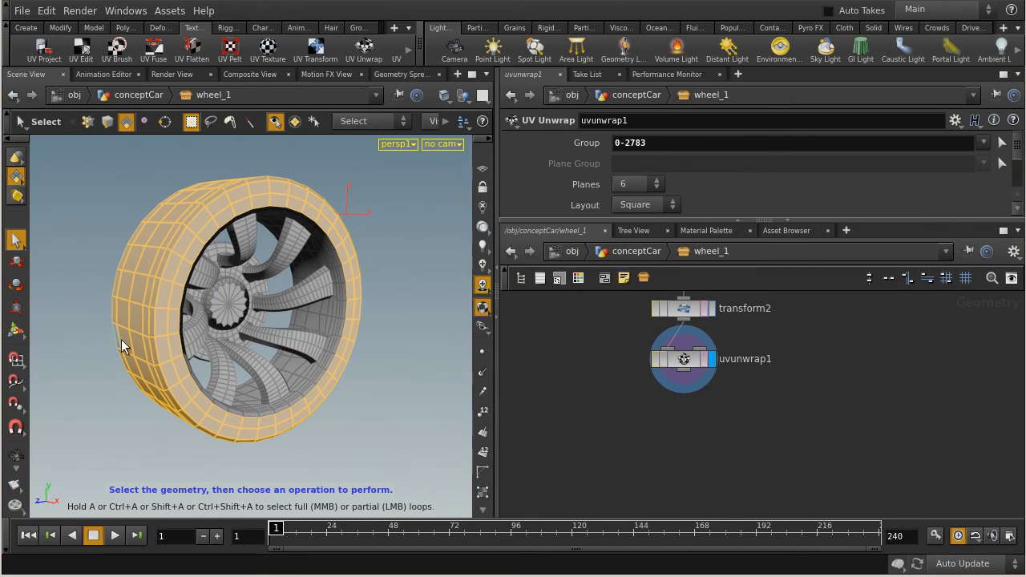
# Create a Group node from the selected tire primitives.
pyautogui.press('Tab')
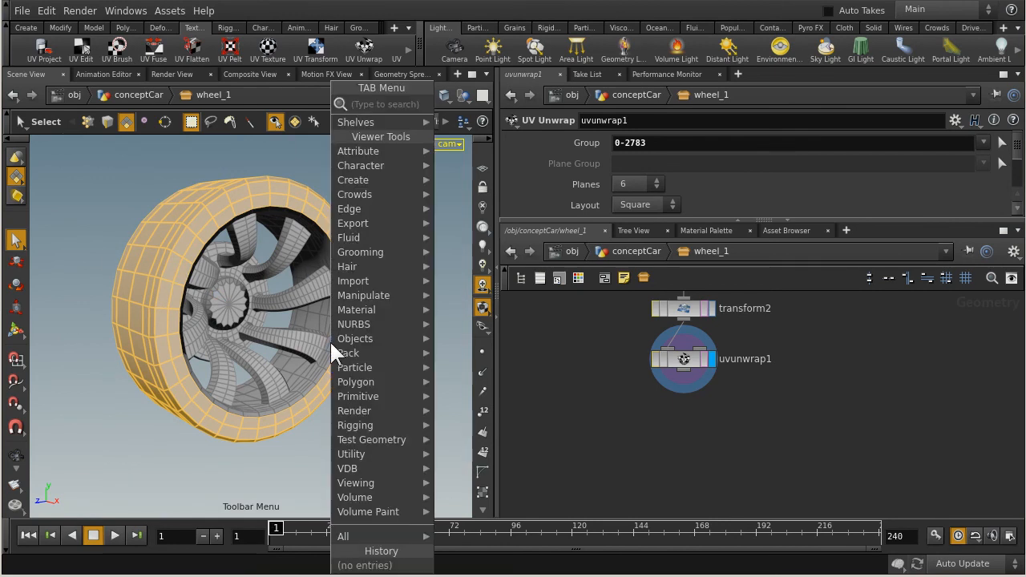
pyautogui.write('group')
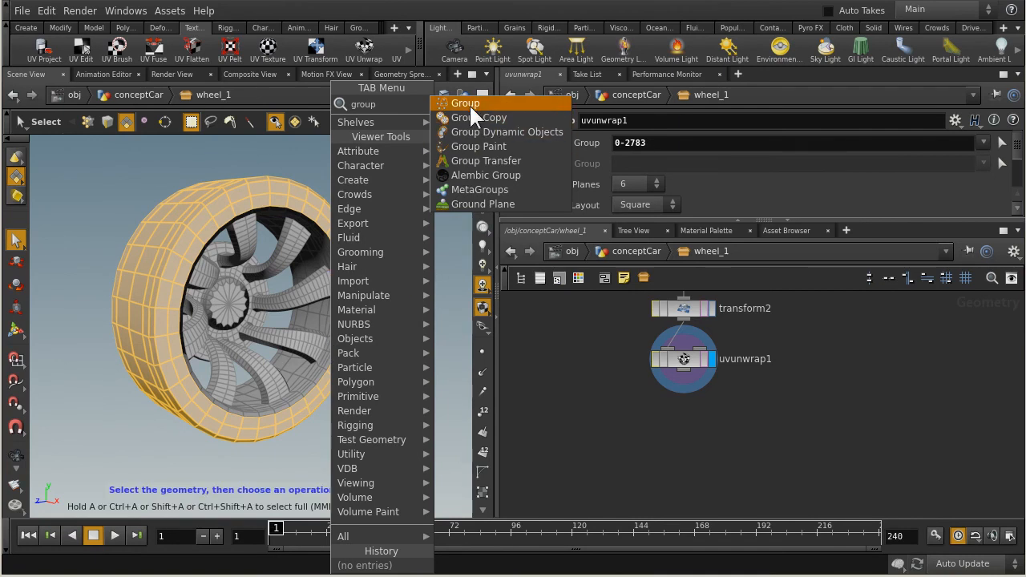
pyautogui.click(469, 104)
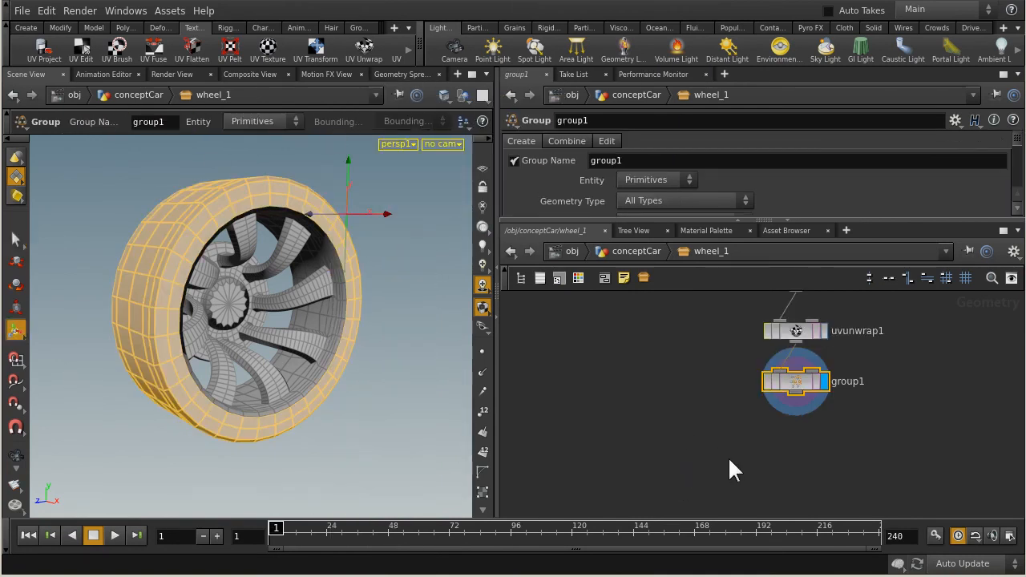
# Examine the new group node's parameters, its node info and the primitive pattern it stores.
pyautogui.moveTo(560, 222); pyautogui.dragTo(560, 349)
pyautogui.moveTo(717, 490); pyautogui.dragTo(638, 533, button='middle')
pyautogui.moveTo(609, 466); pyautogui.dragTo(617, 494, button='middle')
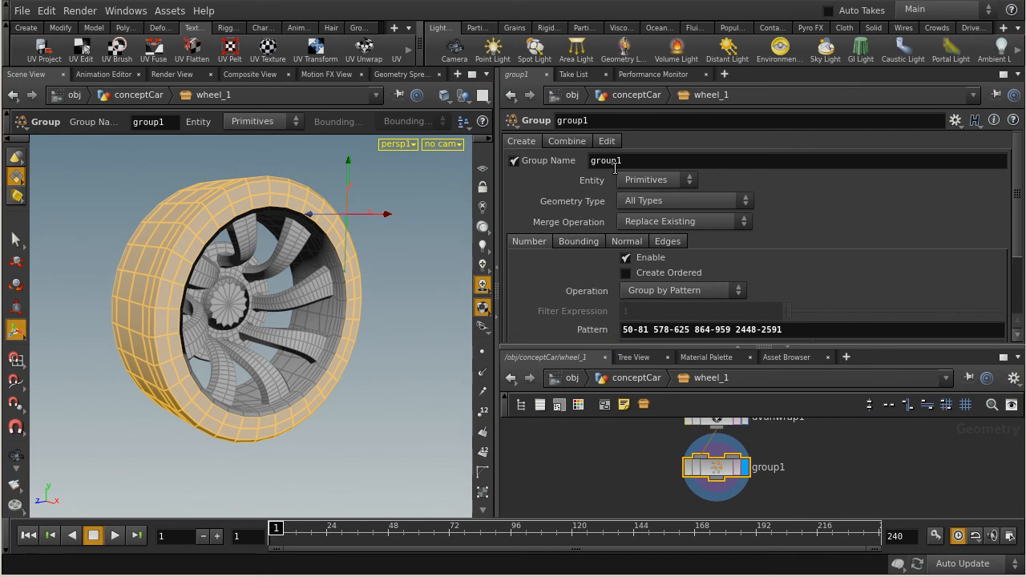
pyautogui.moveTo(717, 470); pyautogui.dragTo(716, 478)
pyautogui.click(807, 472)
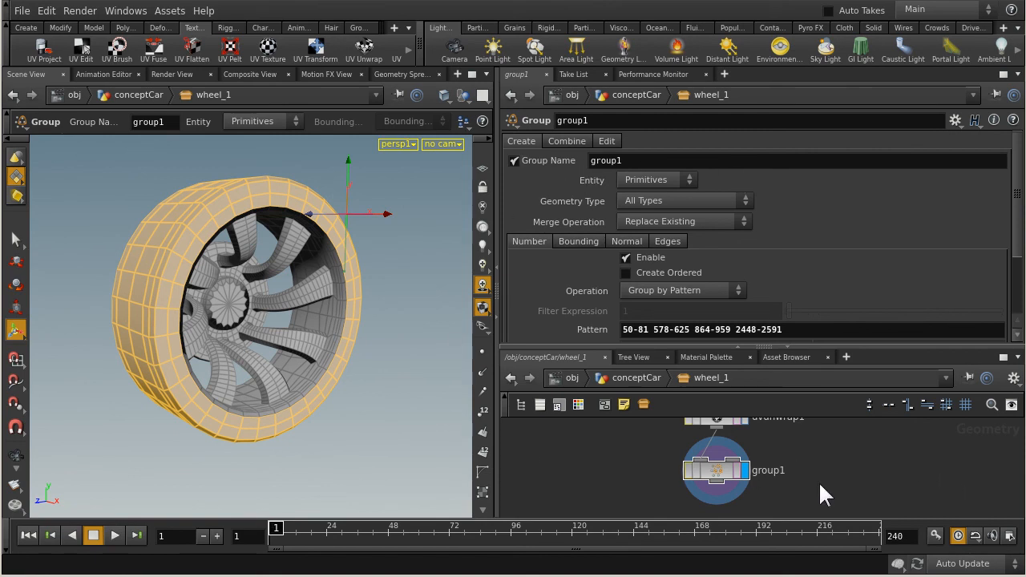
pyautogui.middleClick(716, 478)
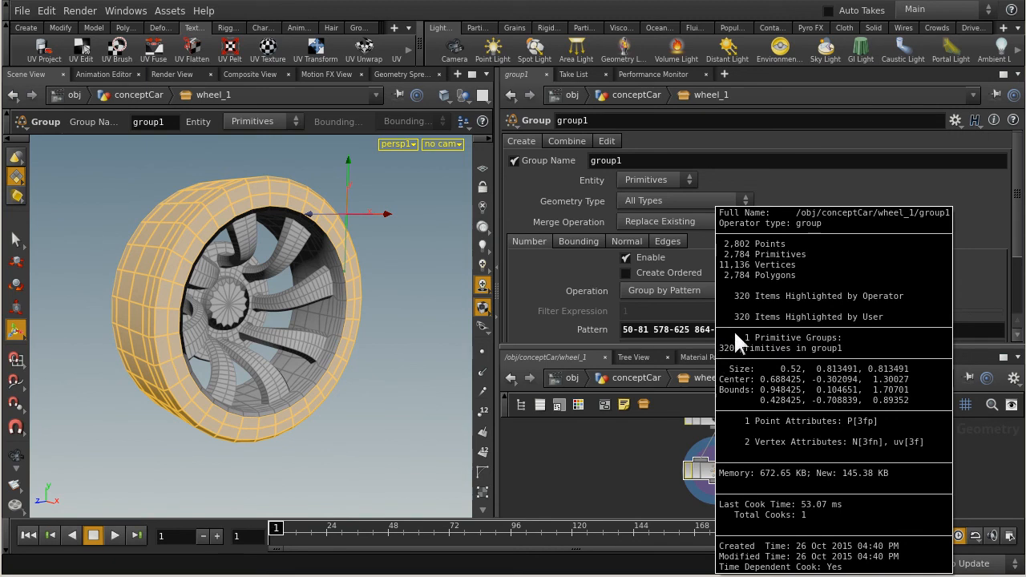
pyautogui.moveTo(724, 357); pyautogui.dragTo(682, 349, button='middle')
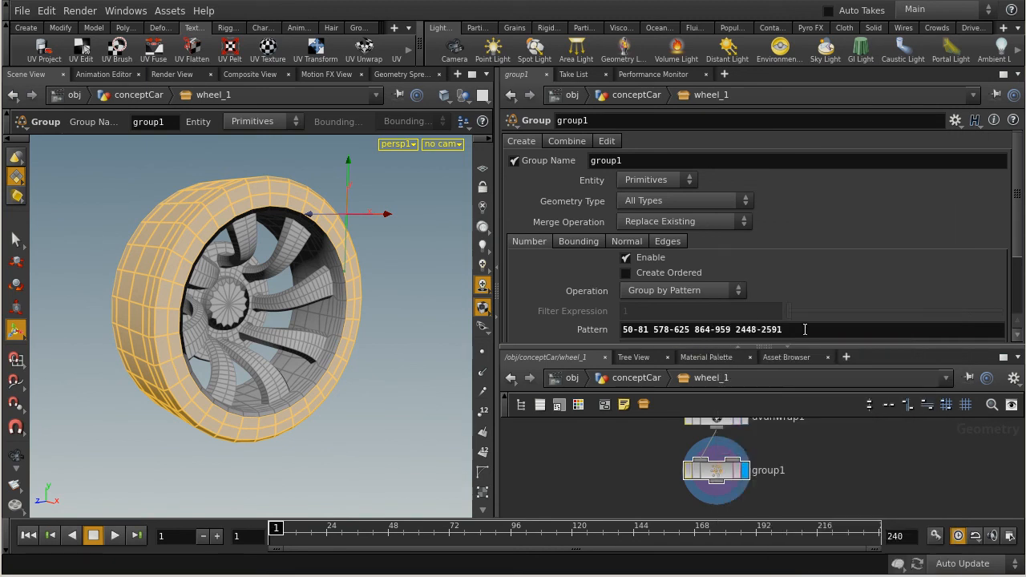
pyautogui.moveTo(798, 330); pyautogui.dragTo(621, 330)
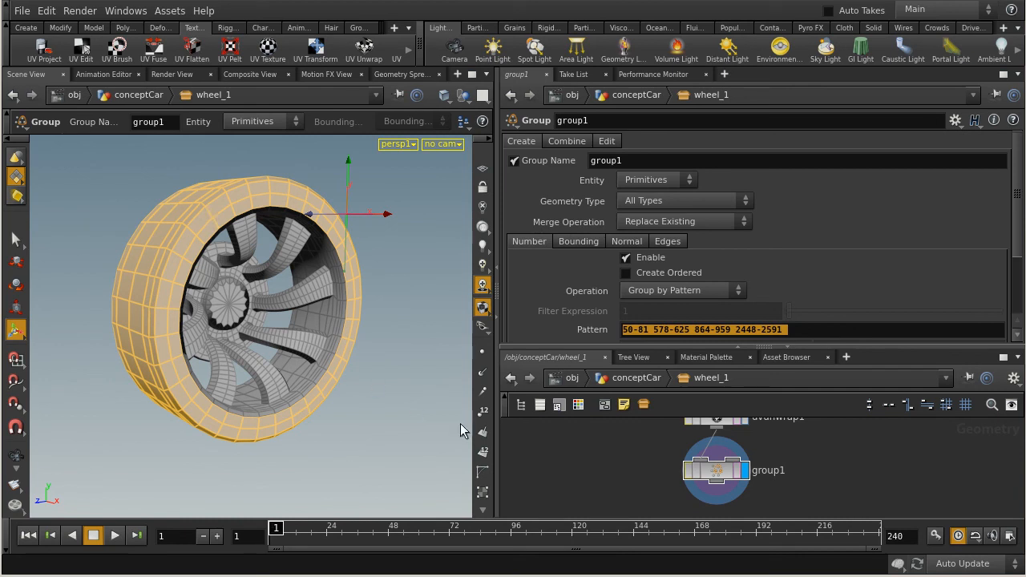
# Rename the group node to mat_tire_rubber_group.
pyautogui.moveTo(561, 350); pyautogui.dragTo(561, 282)
pyautogui.moveTo(594, 449); pyautogui.dragTo(588, 403, button='middle')
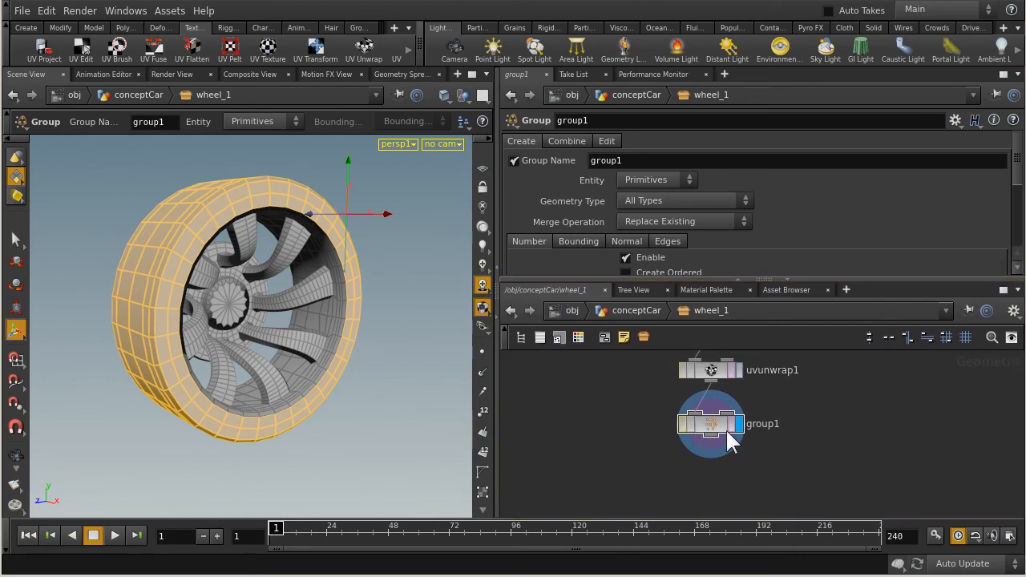
pyautogui.doubleClick(766, 424)
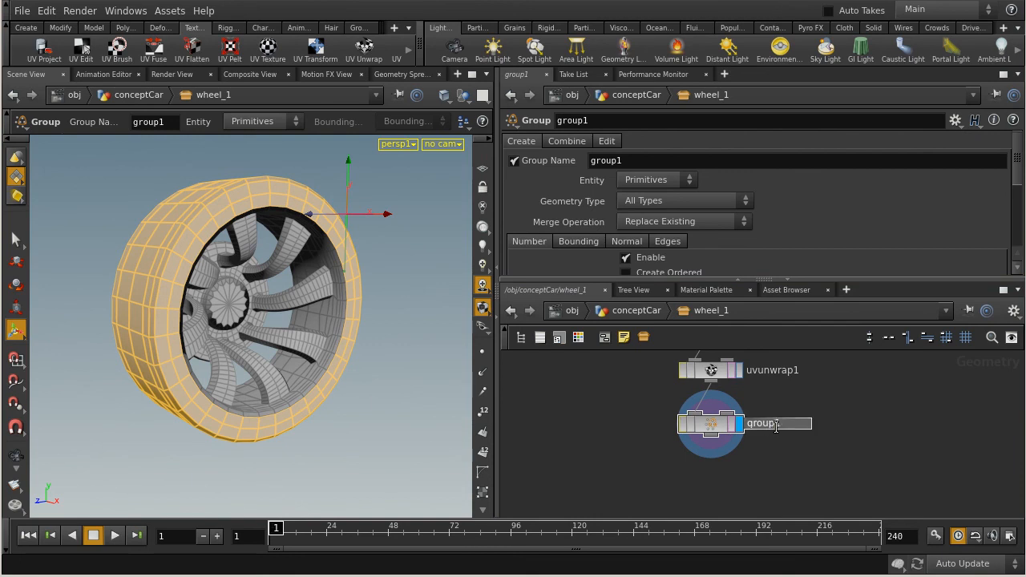
pyautogui.press('BackSpace')
pyautogui.press('Home')
pyautogui.write('mat_')
pyautogui.write('tire_')
pyautogui.write('rubber_')
pyautogui.press('Return')
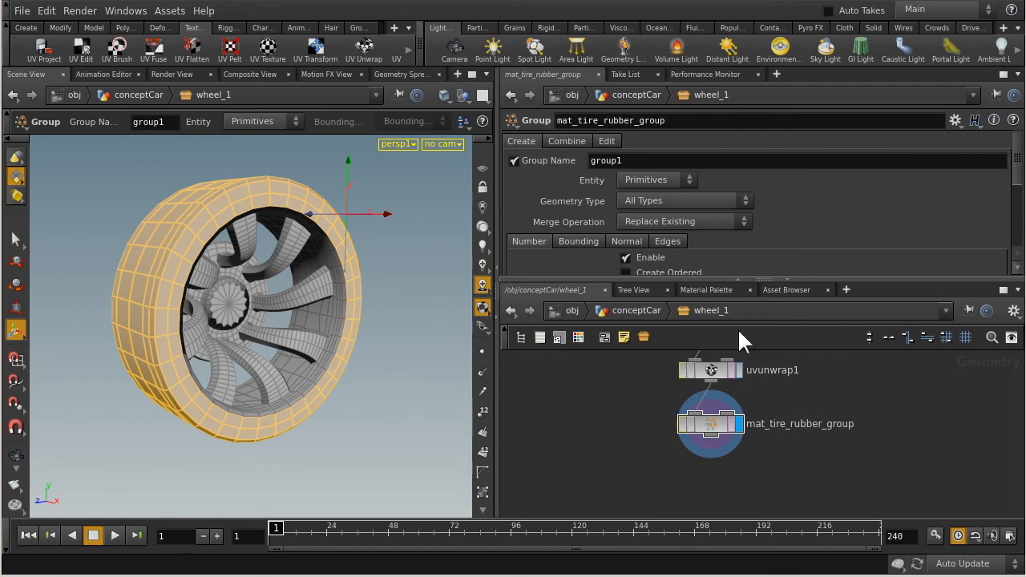
# Copy the node name mat_tire_rubber_group into the Group Name parameter and check the primitive group in the node info.
pyautogui.doubleClick(652, 157)
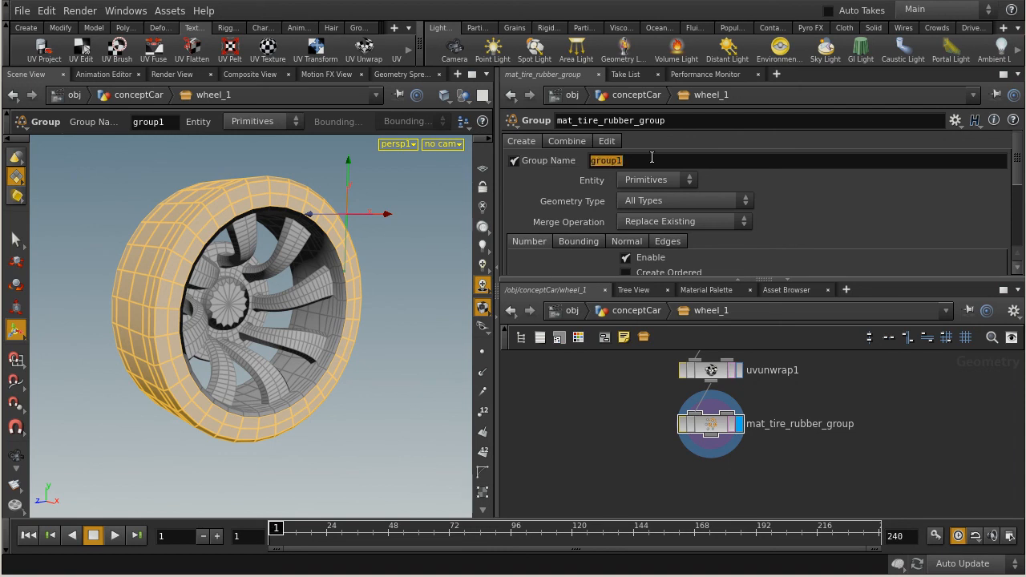
pyautogui.doubleClick(690, 120)
pyautogui.moveTo(725, 124); pyautogui.dragTo(524, 120)
pyautogui.hotkey('ctrl', 'c')
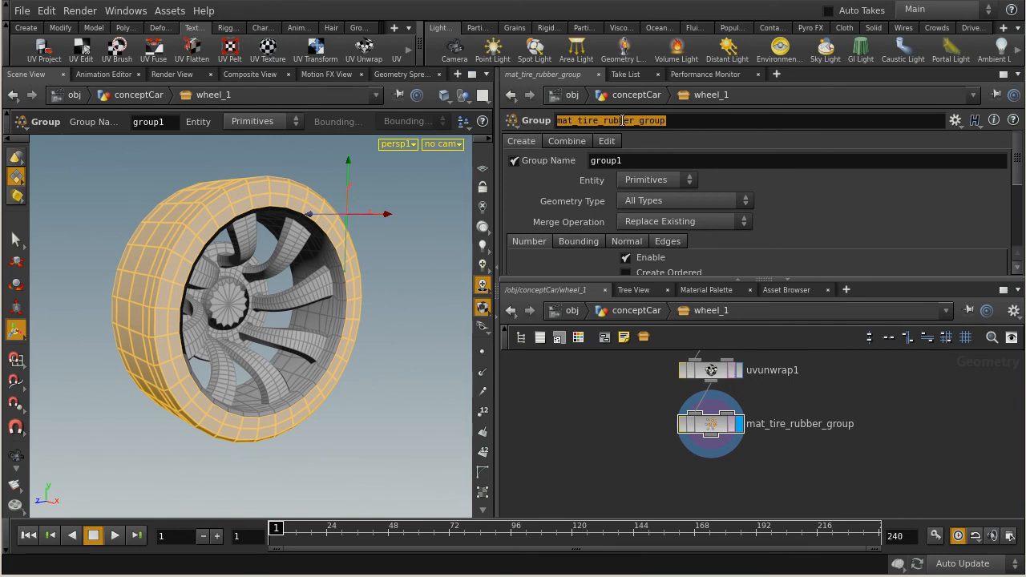
pyautogui.doubleClick(646, 163)
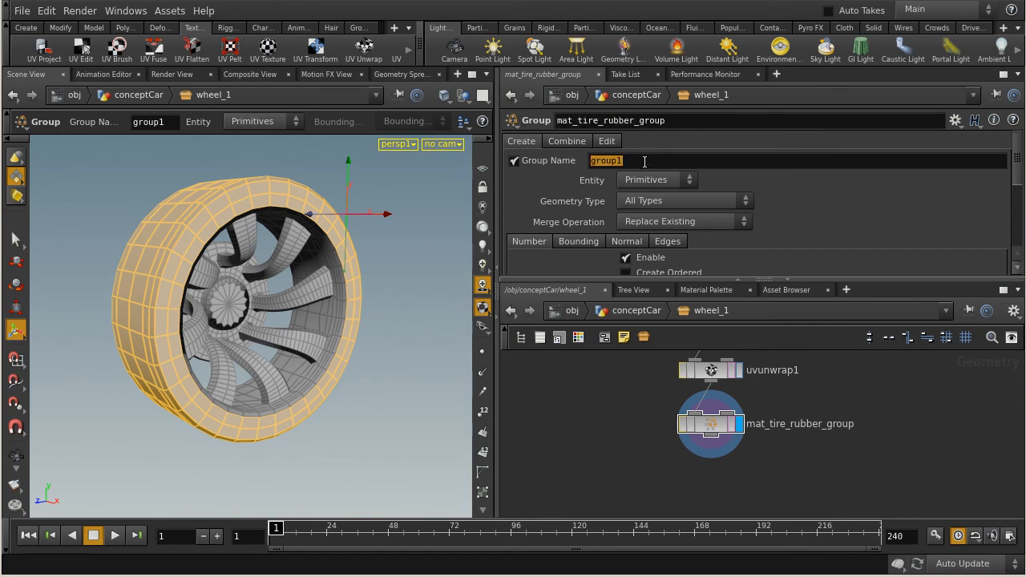
pyautogui.hotkey('ctrl', 'v')
pyautogui.click(598, 408)
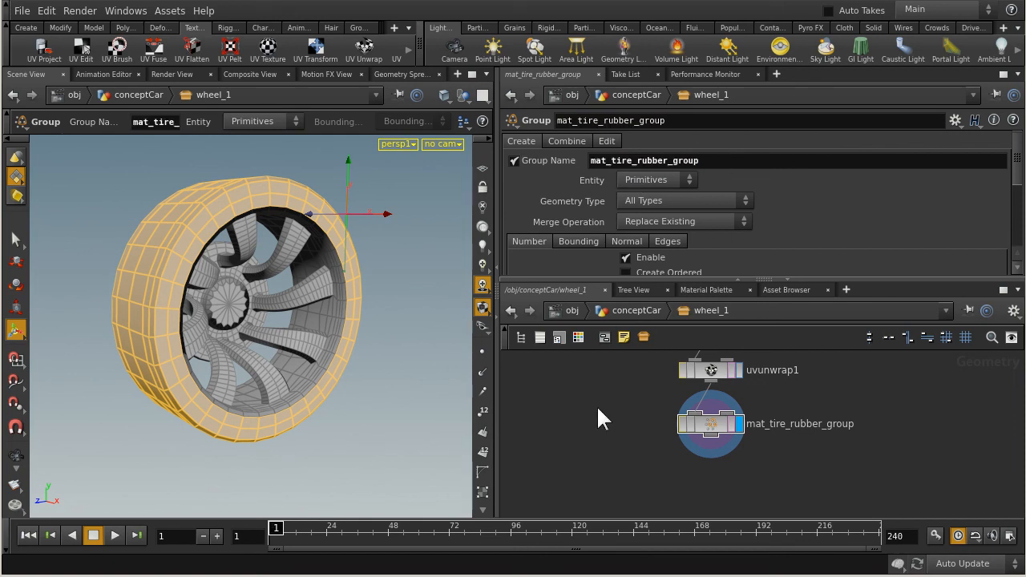
pyautogui.middleClick(713, 433)
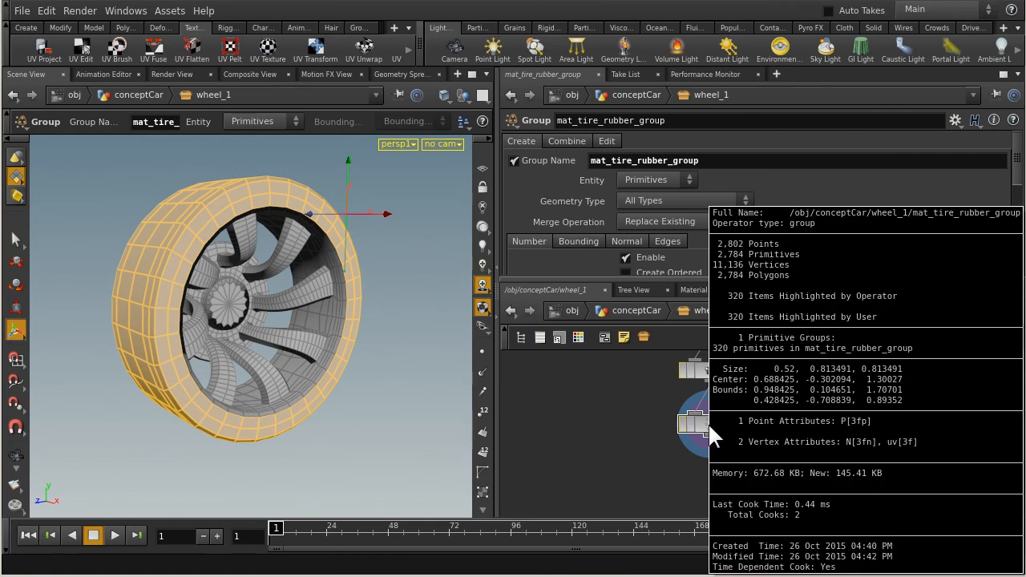